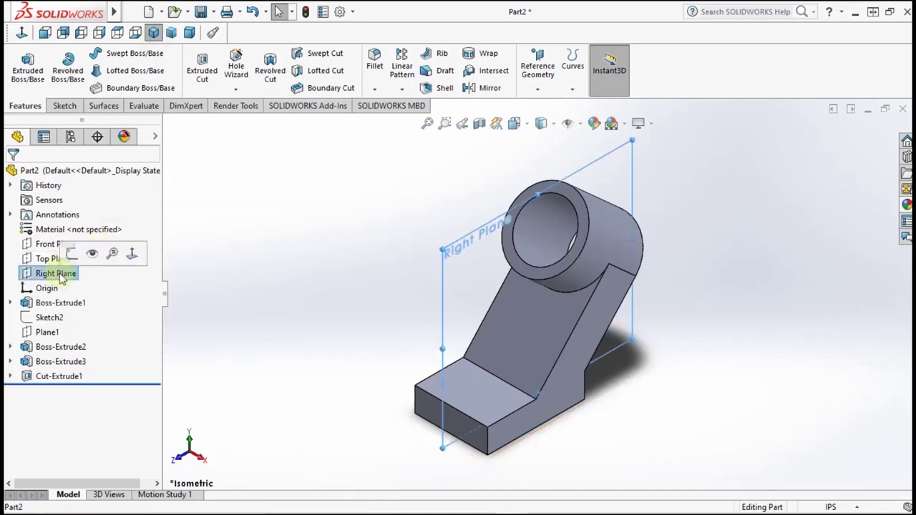
- On the Right Plane, sketch a line along the arm edge and a short line from the base's top-left corner
left_click(22, 65)
key("l")
left_click(462, 406)
left_click(609, 242)
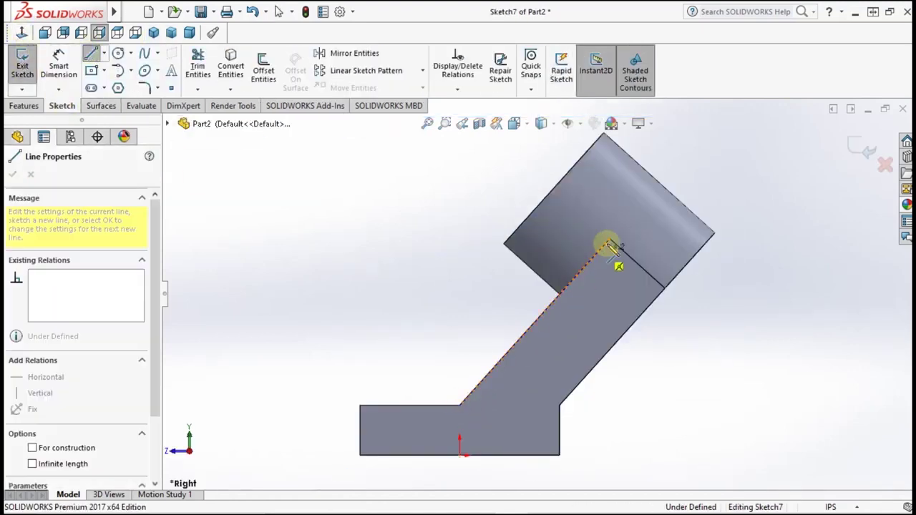
key("Escape")
left_click(359, 406)
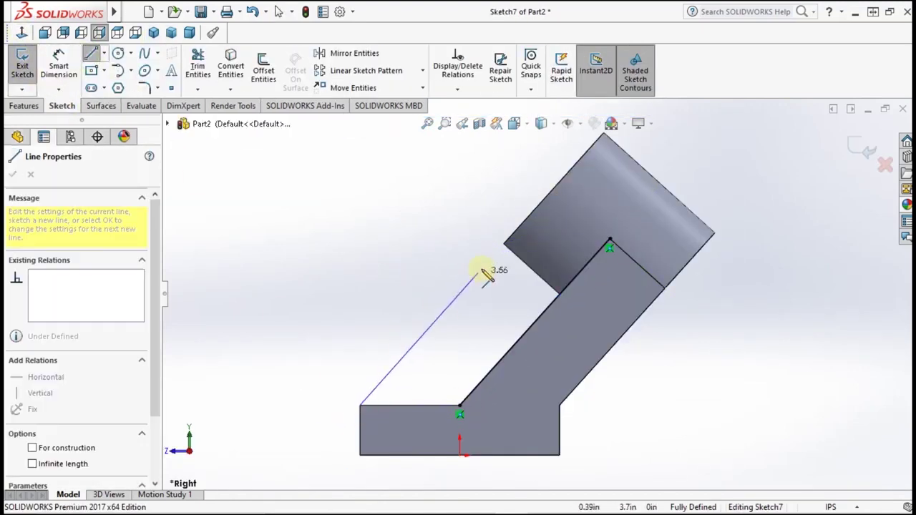
left_click(428, 332)
key("Escape")
key("Escape")
- Make the short line parallel to the arm-edge line, then delete the long reference line
left_click(390, 373)
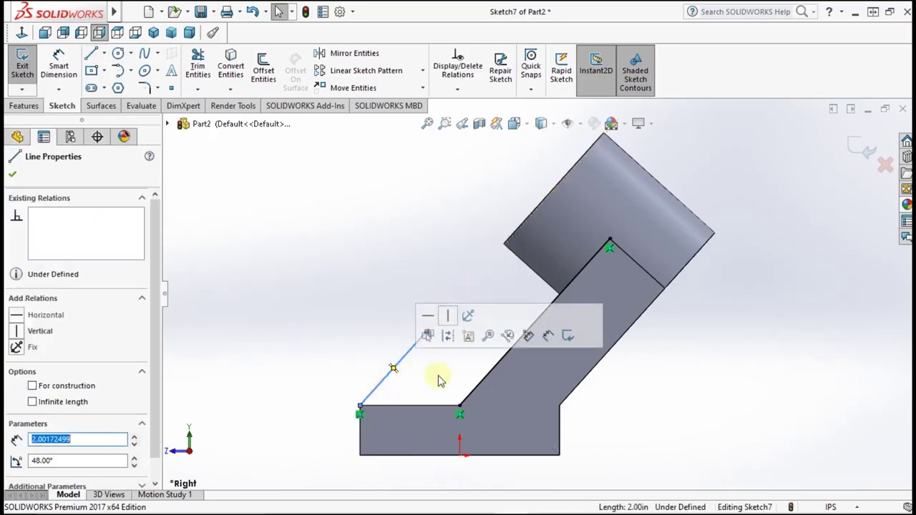
left_click(479, 385, "ctrl")
left_click(40, 454)
key("Escape")
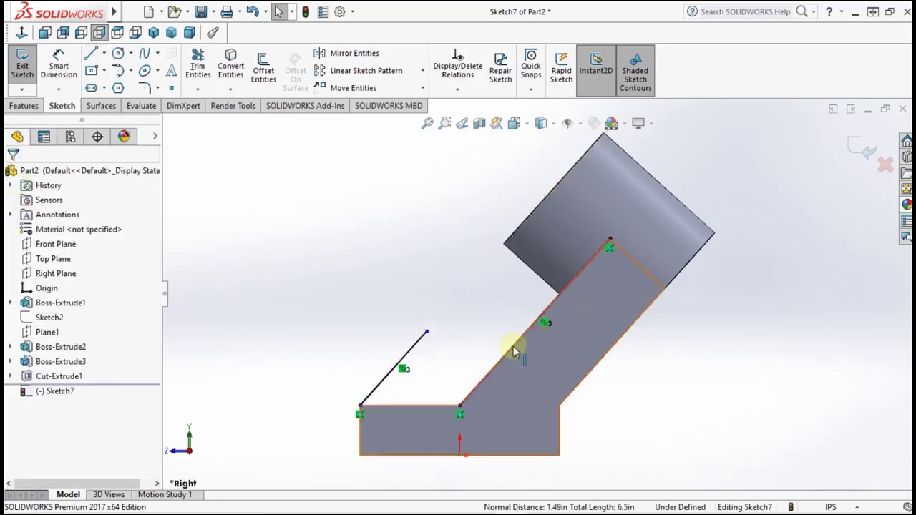
left_click(516, 346)
key("Delete")
- Create a rib from the short line, 1.00in thick, symmetric about the mid-plane
left_click(24, 105)
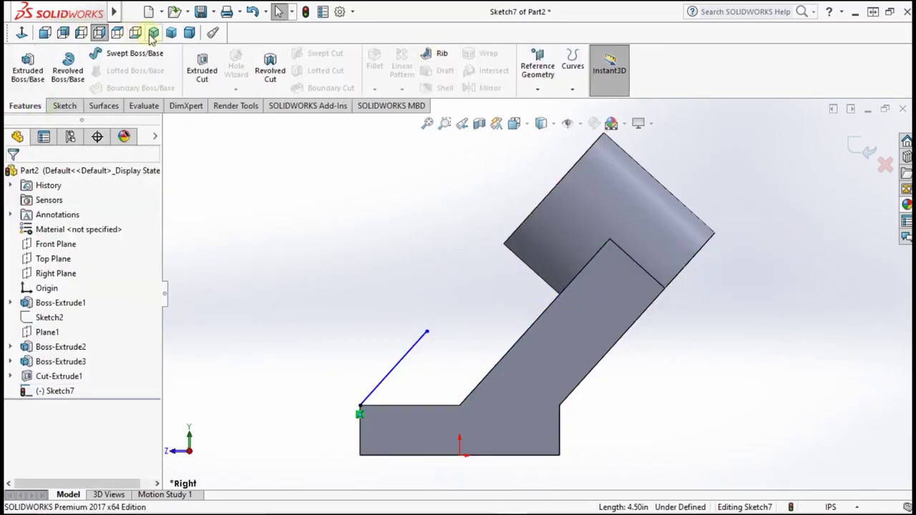
left_click(153, 33)
left_click(438, 53)
left_click(54, 226)
double_click(40, 248)
type("1")
key("Return")
left_click(12, 174)
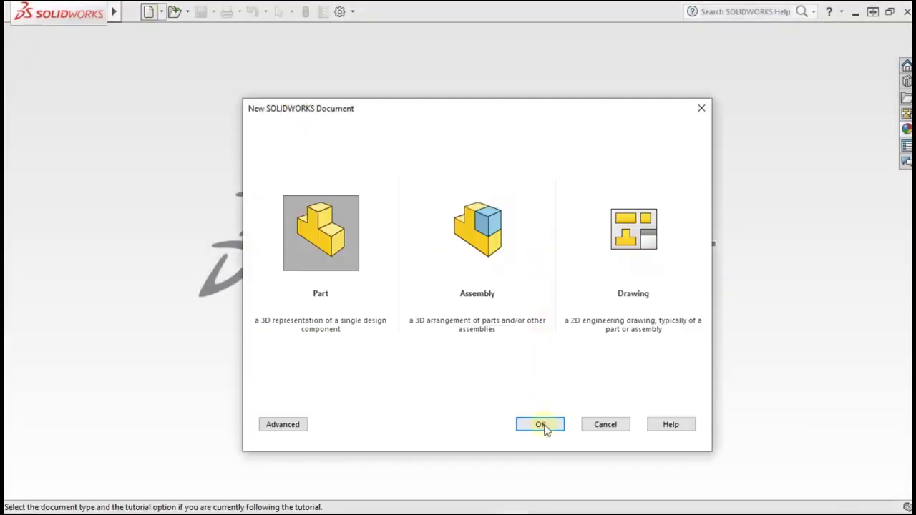
- Create a new blank Part document (Part2)
left_click(542, 425)
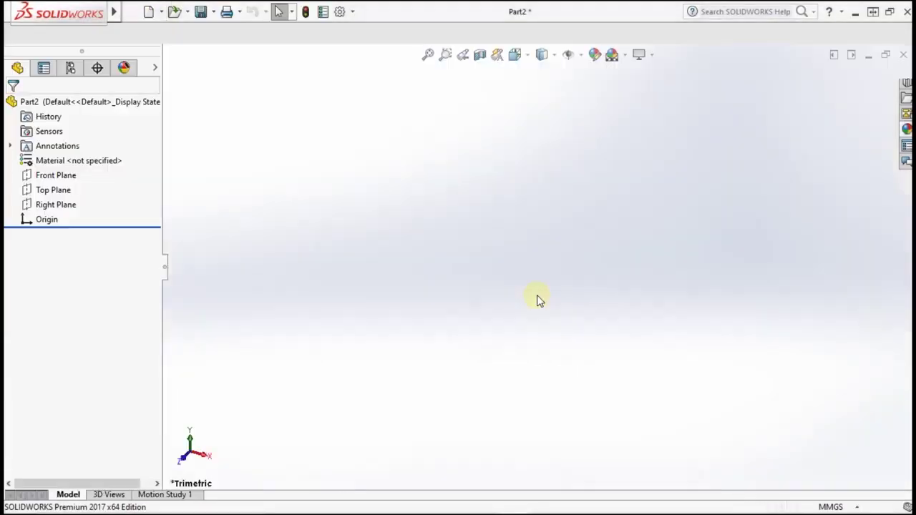
- Set Part2's document units to IPS (inch, pound, second) in Document Properties
left_click(337, 11)
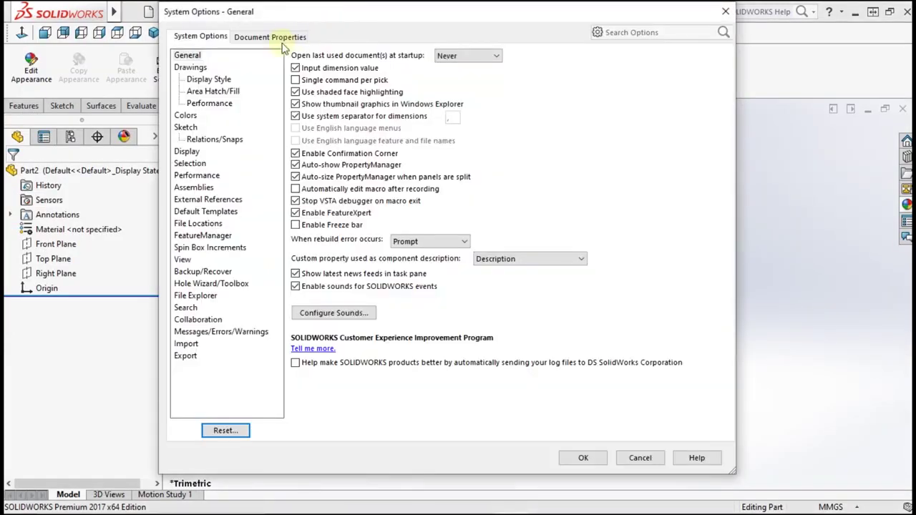
left_click(284, 43)
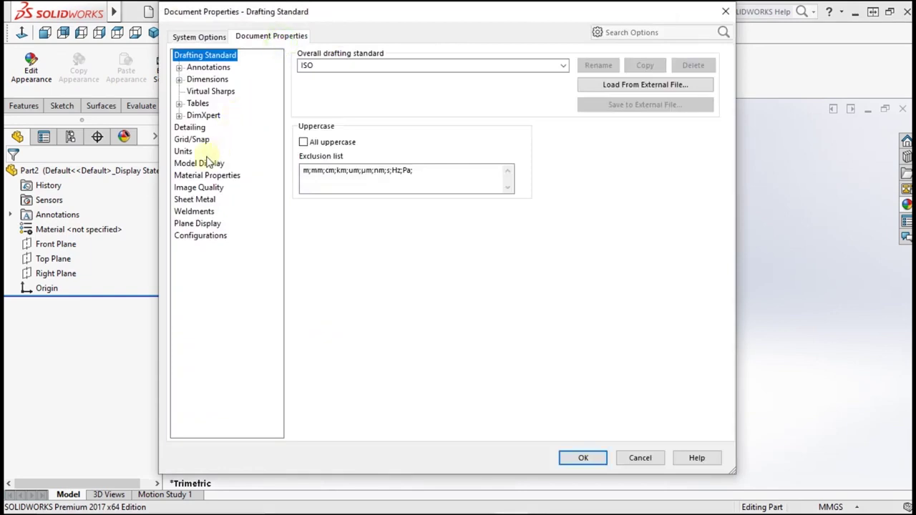
left_click(184, 152)
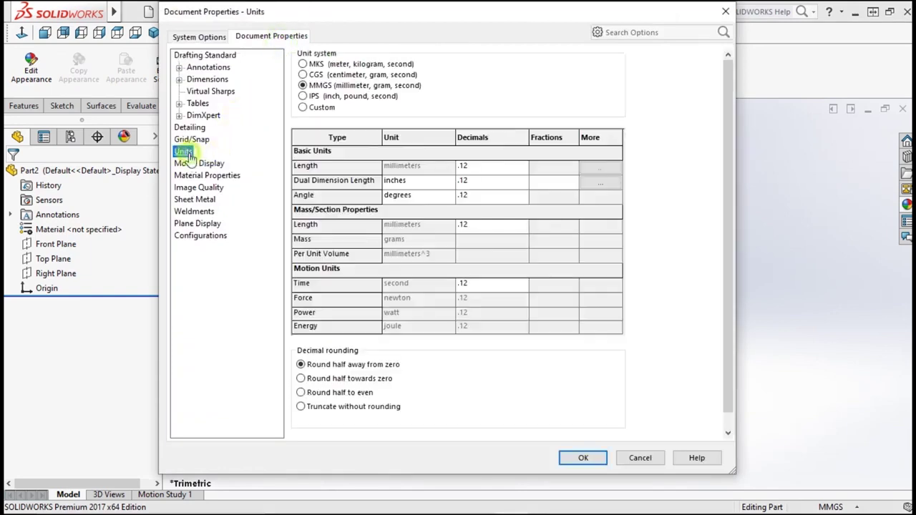
left_click(335, 101)
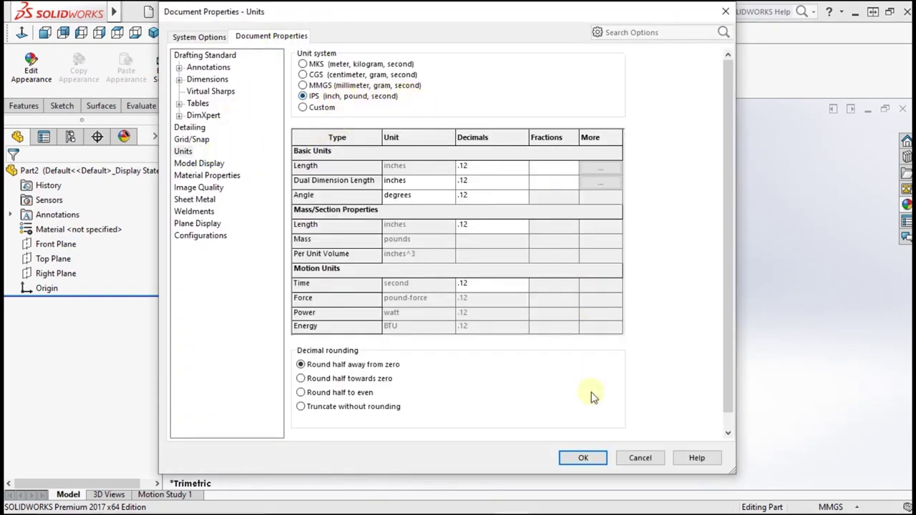
left_click(586, 458)
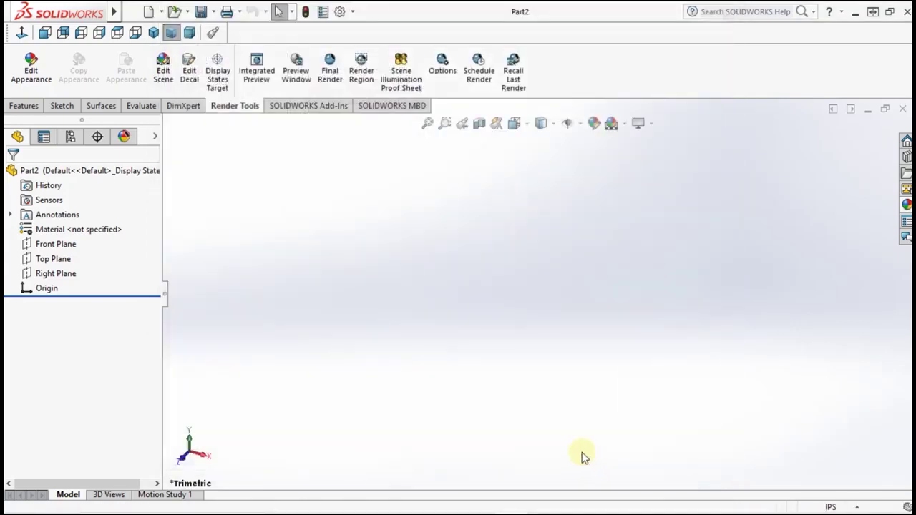
- On the Top Plane, viewed face-on, draw a center rectangle at the origin
left_click(59, 259)
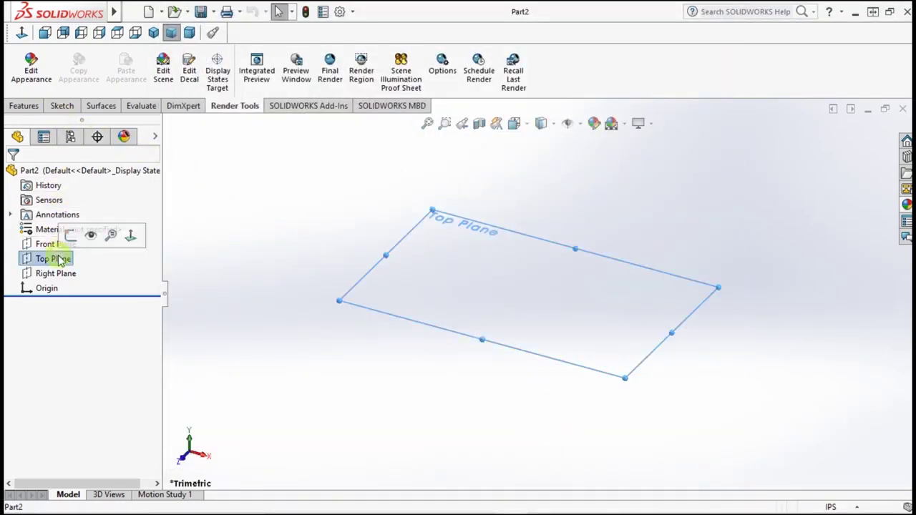
left_click(23, 33)
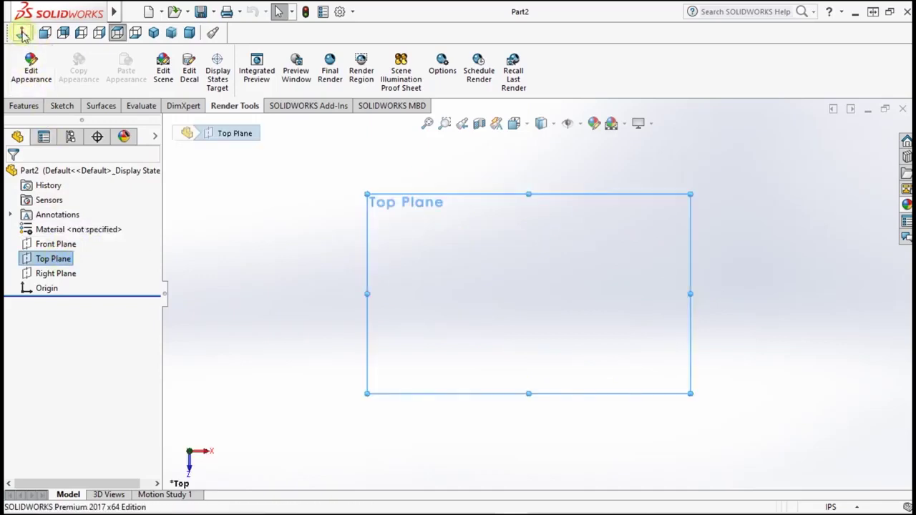
left_click(60, 106)
left_click(29, 64)
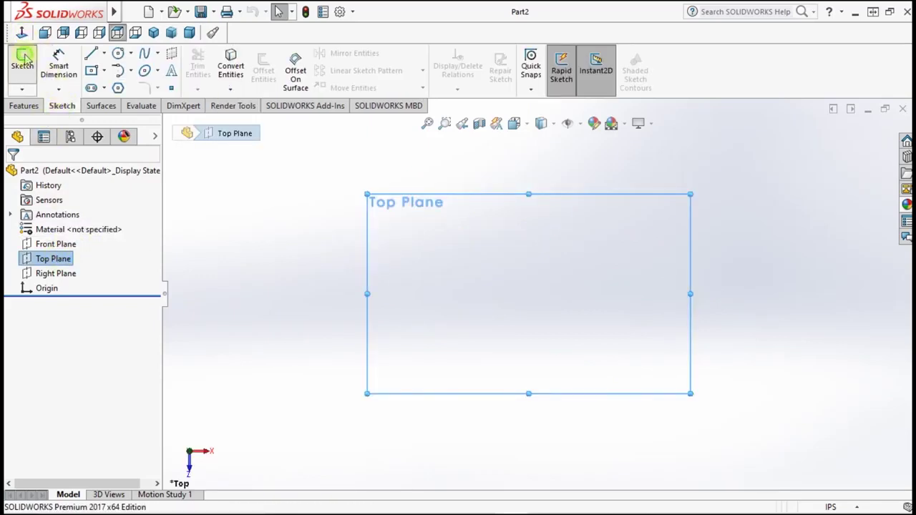
left_click(91, 72)
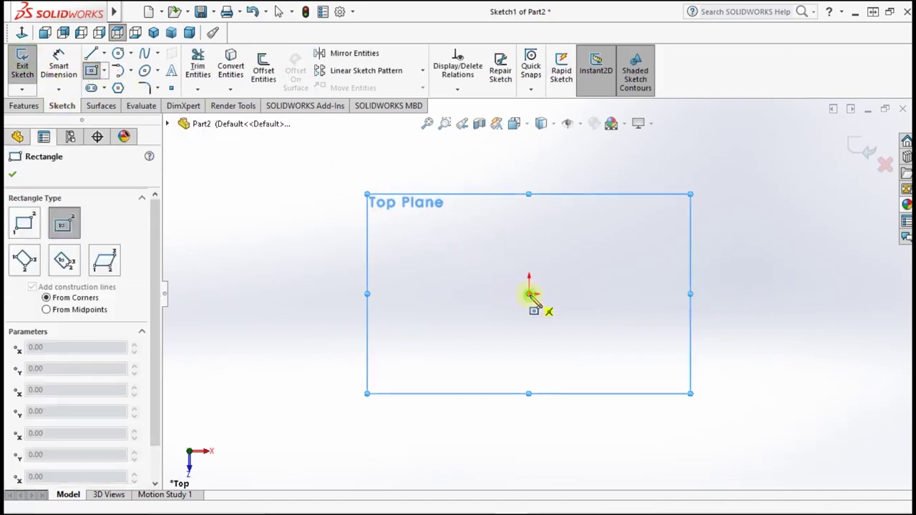
left_click_drag(530, 293, 583, 398)
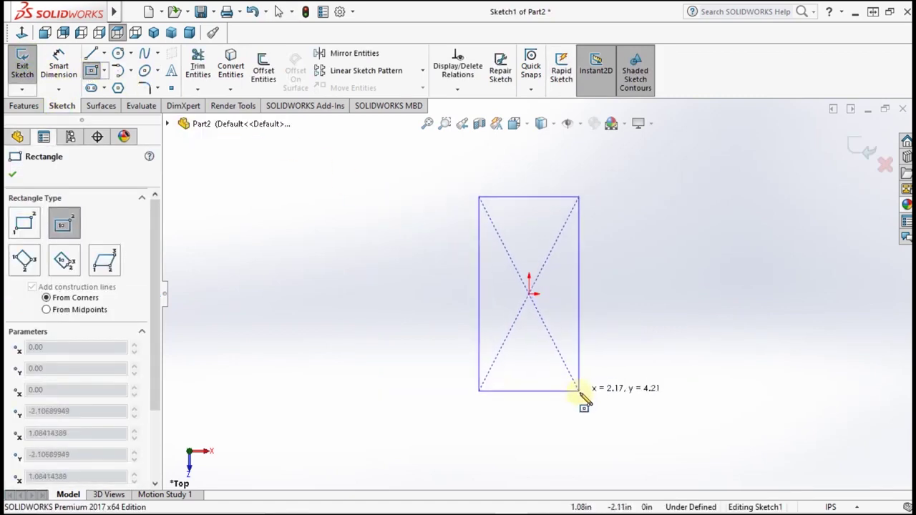
left_click(586, 395)
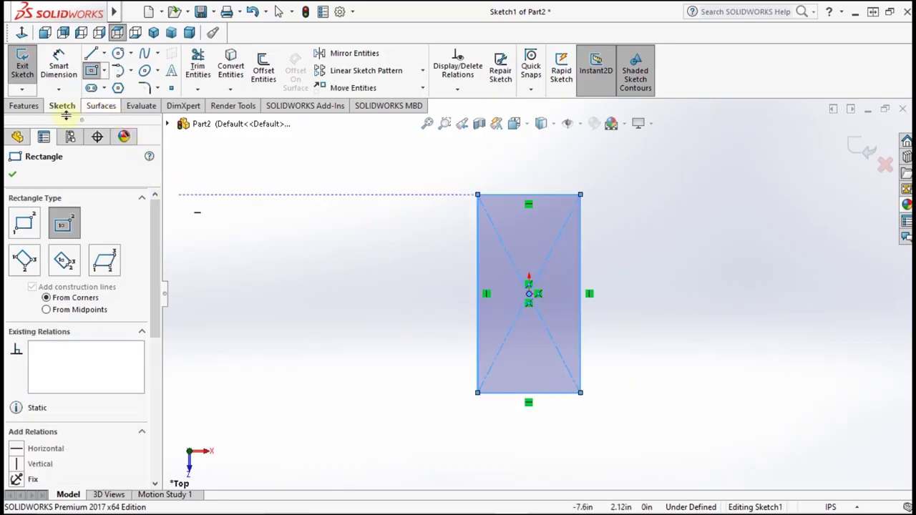
- Dimension the rectangle 4.00 in tall and 3.00 in wide
left_click(59, 64)
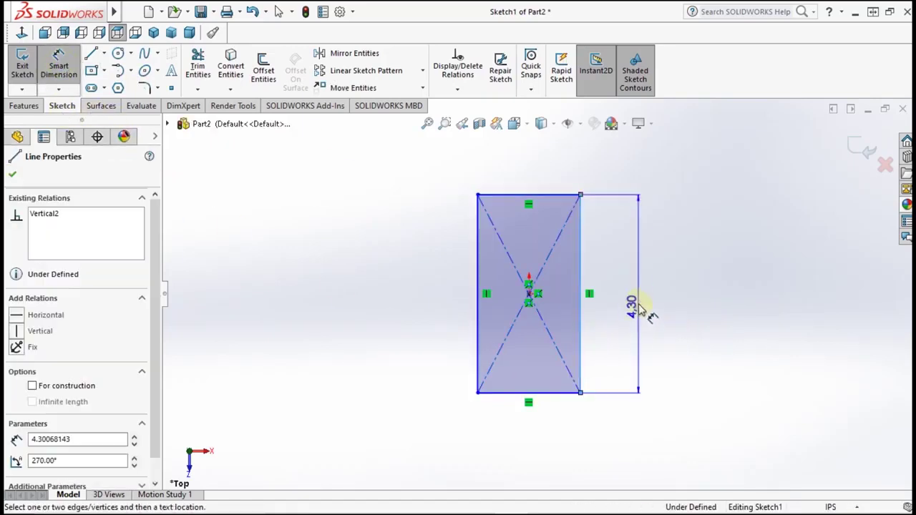
left_click(641, 300)
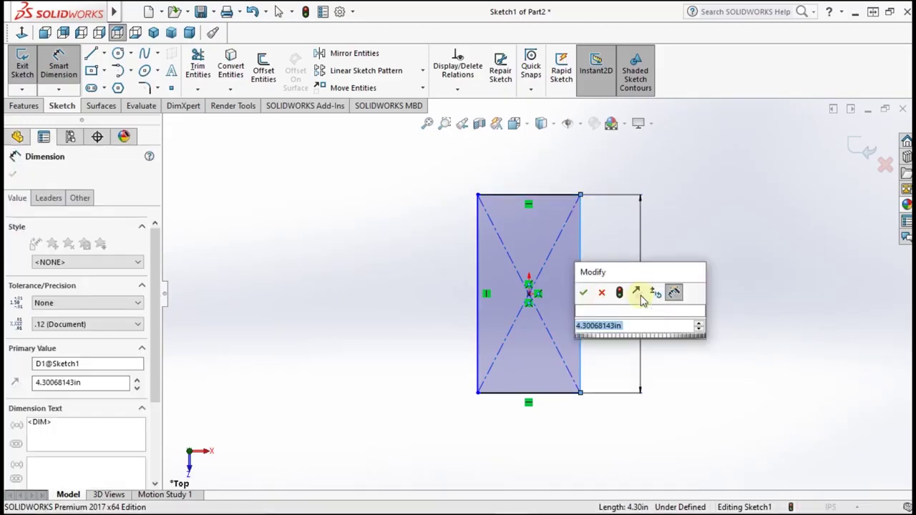
type("4")
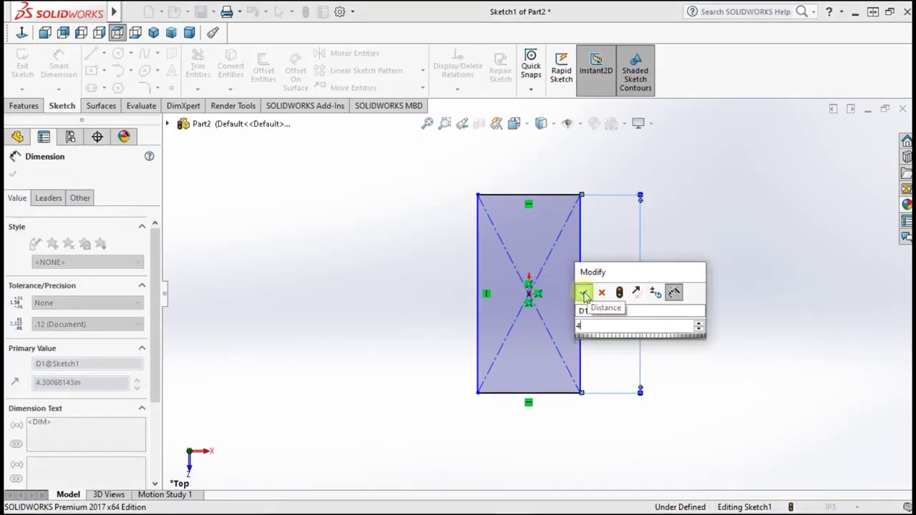
left_click(584, 293)
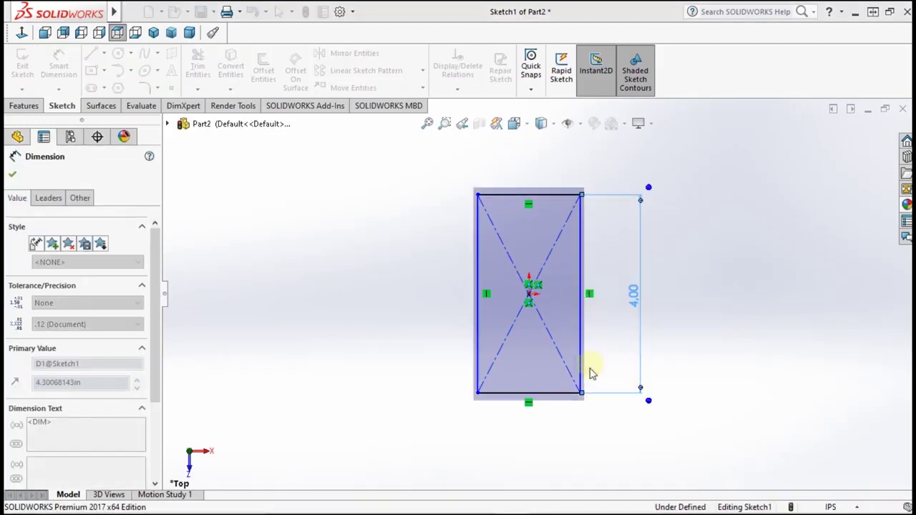
left_click(554, 400)
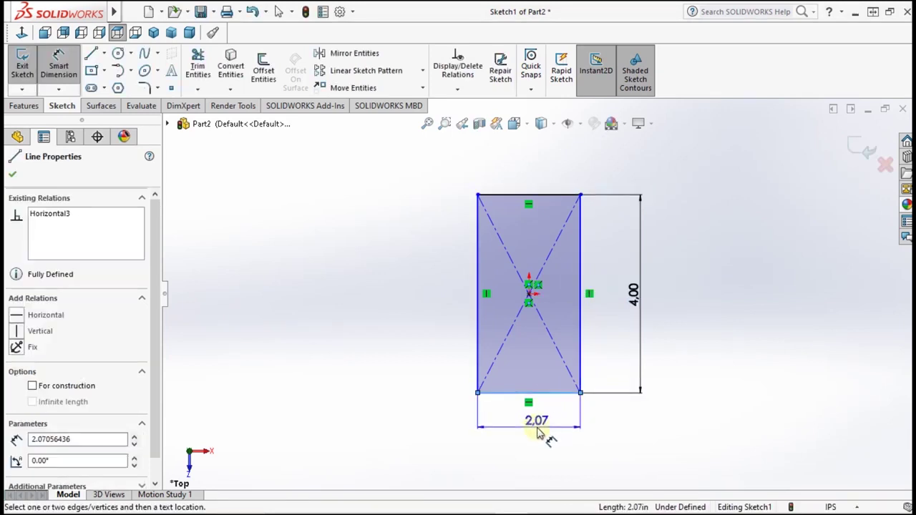
left_click(538, 431)
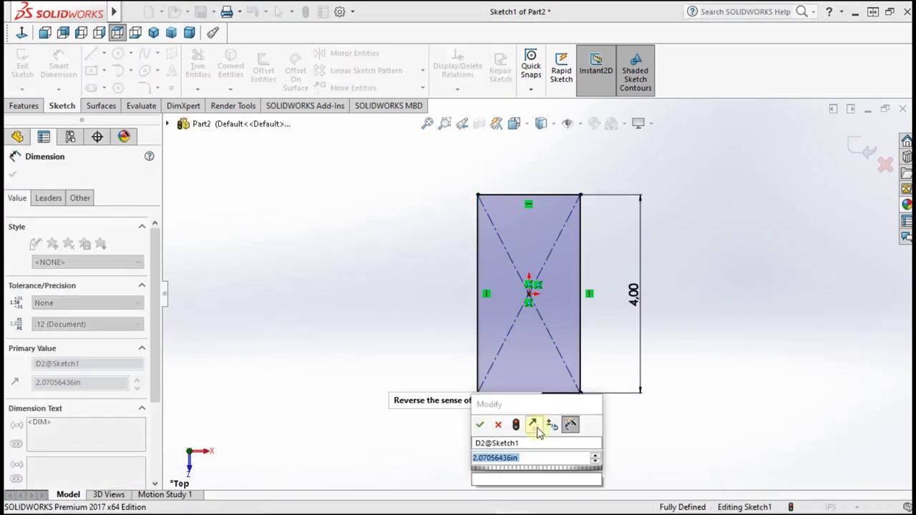
type("3")
left_click(481, 426)
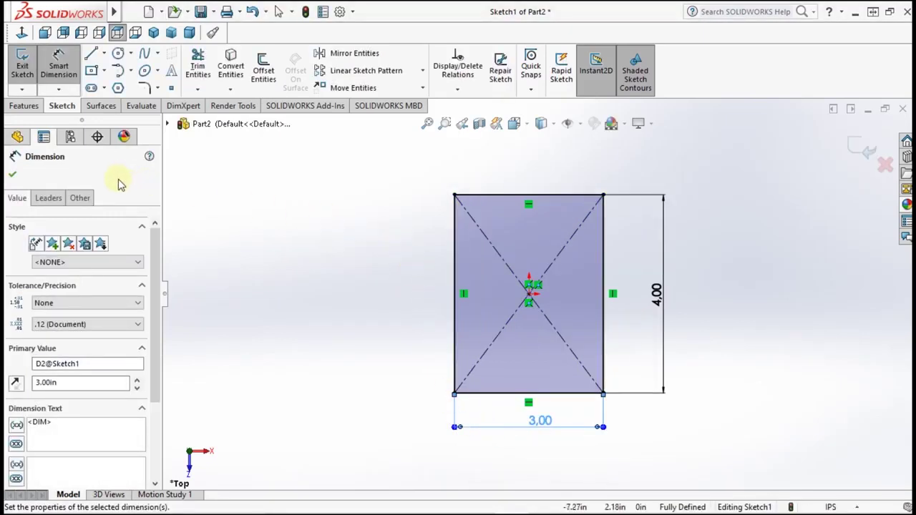
left_click(12, 177)
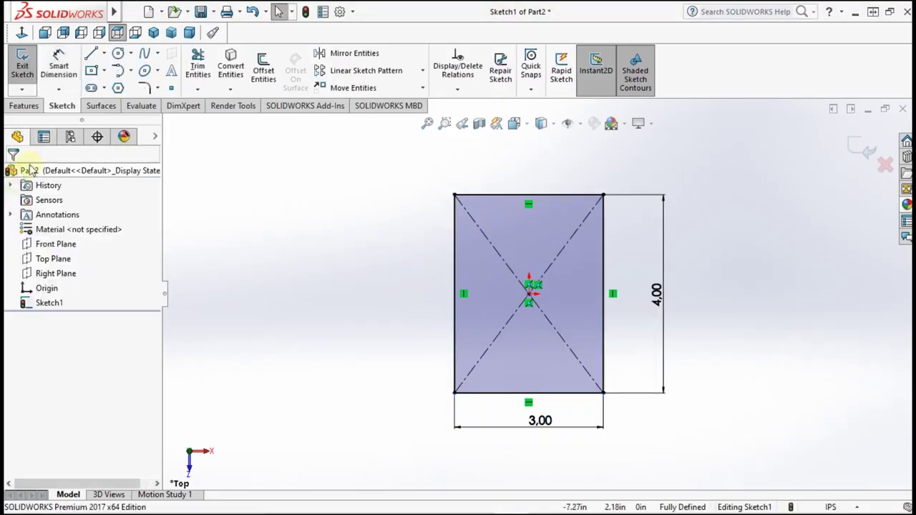
left_click(154, 33)
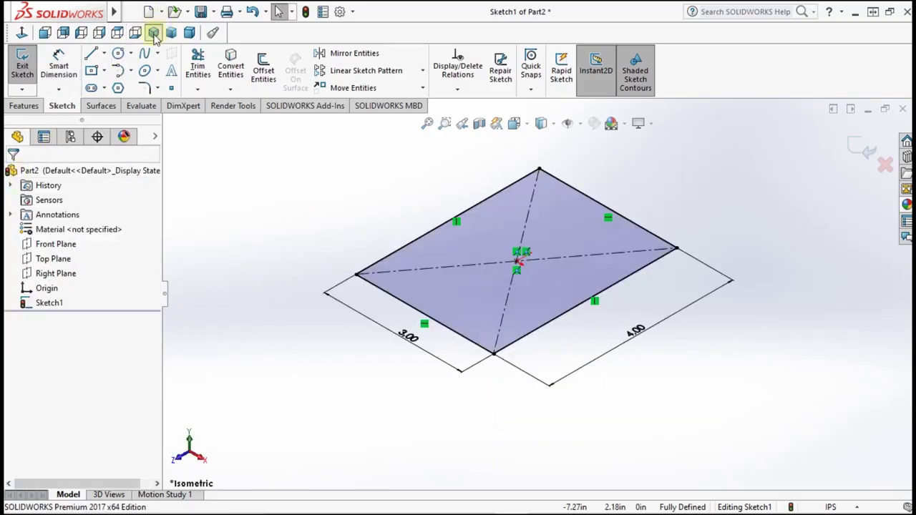
- Extrude the rectangle 1.00 in blind into a 3 × 4 × 1 inch block (Boss-Extrude1)
left_click(27, 105)
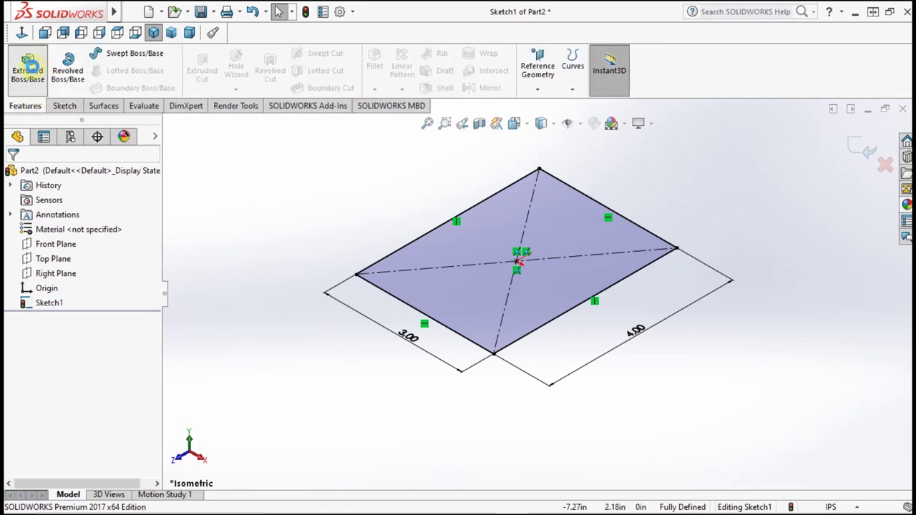
left_click(28, 67)
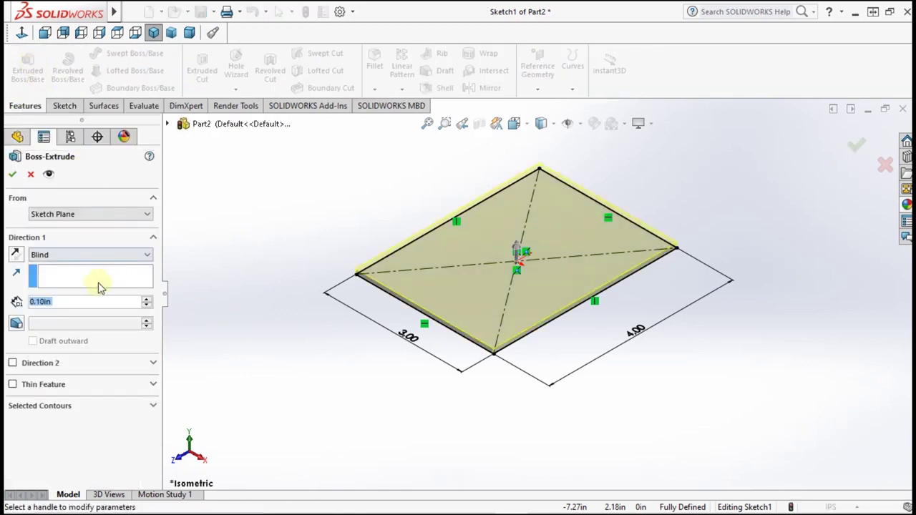
type("1")
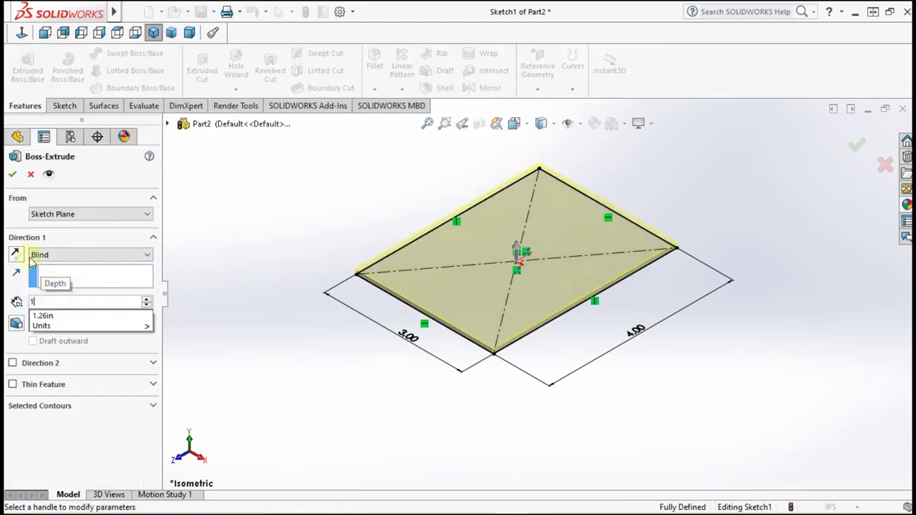
key("Return")
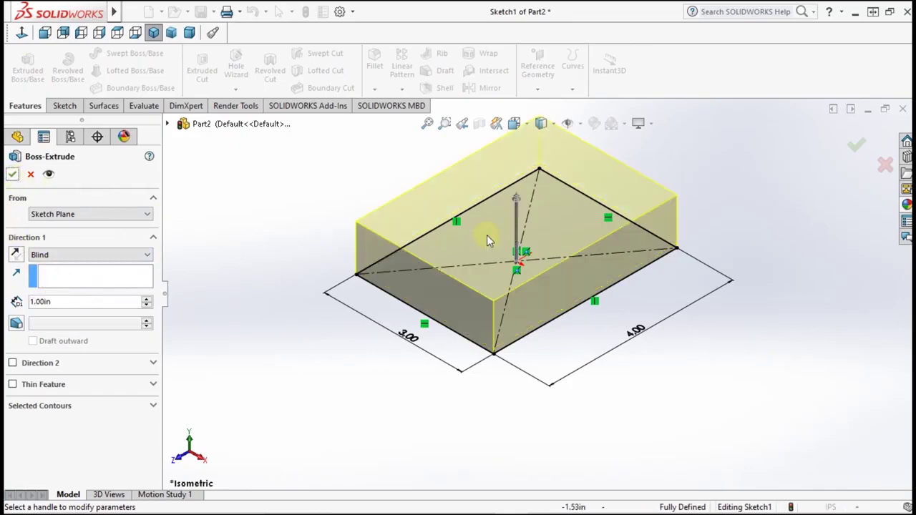
scroll(496, 283, "up", 3)
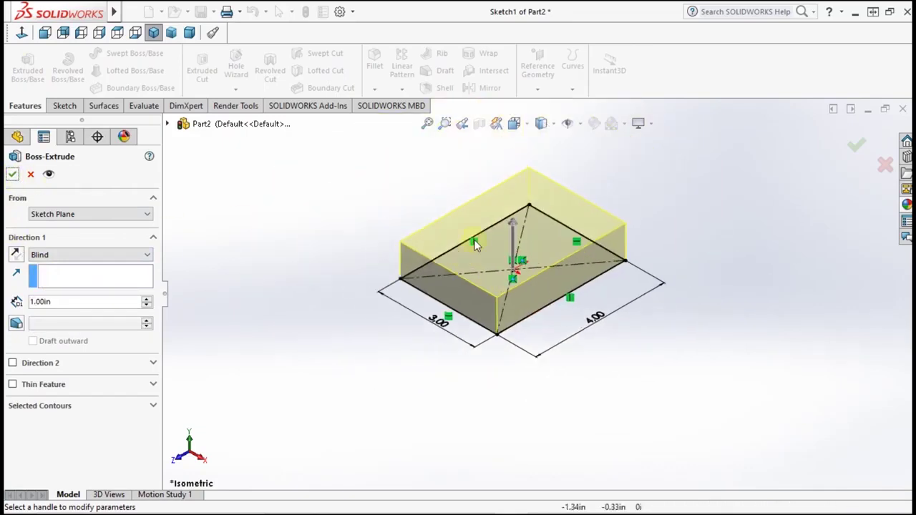
scroll(522, 175, "up", 1)
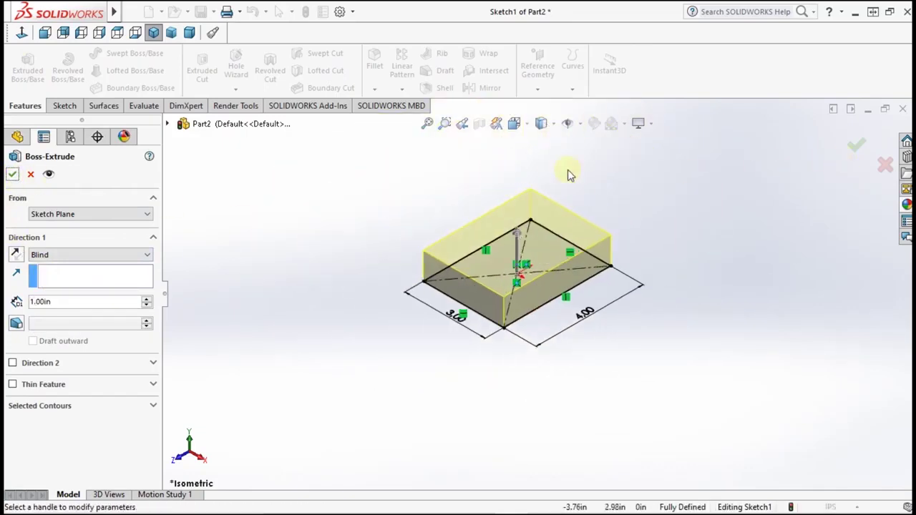
left_click(857, 147)
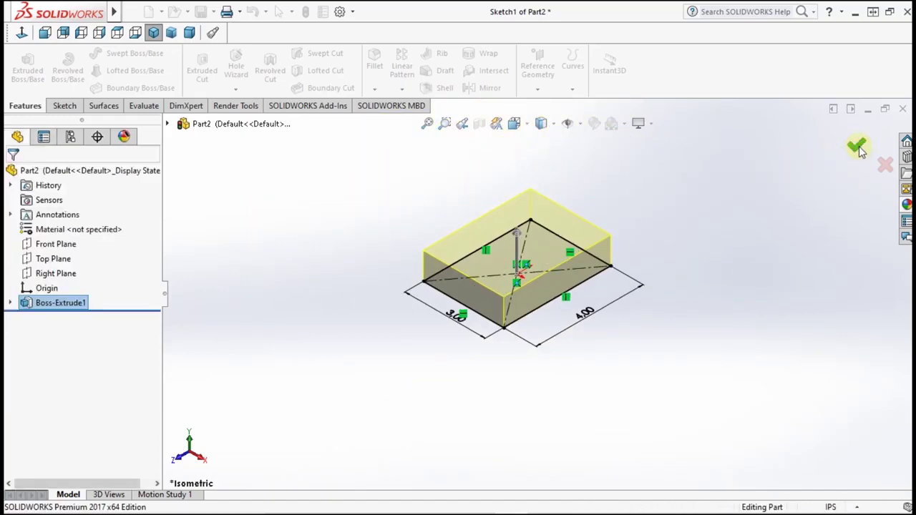
scroll(399, 188, "down", 1)
scroll(399, 192, "down", 1)
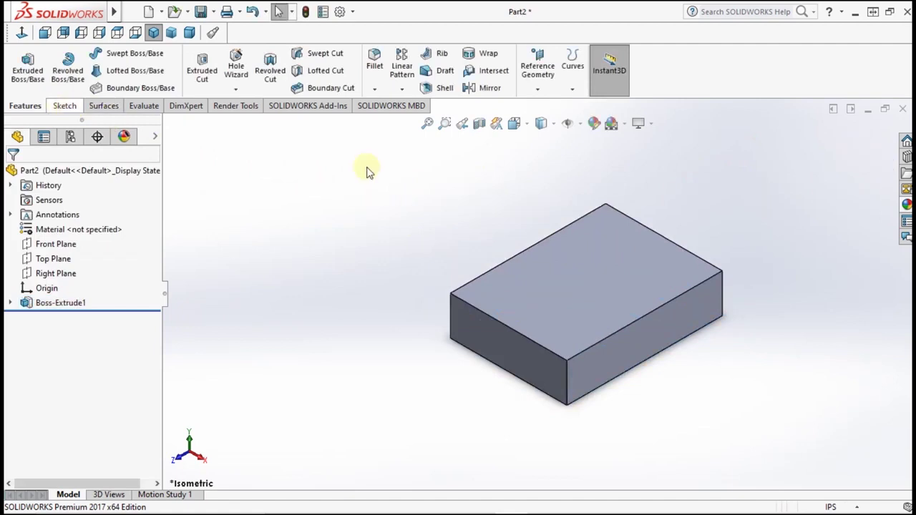
- On the block's top face, sketch a horizontal midpoint line from the origin to the right edge
left_click(606, 284)
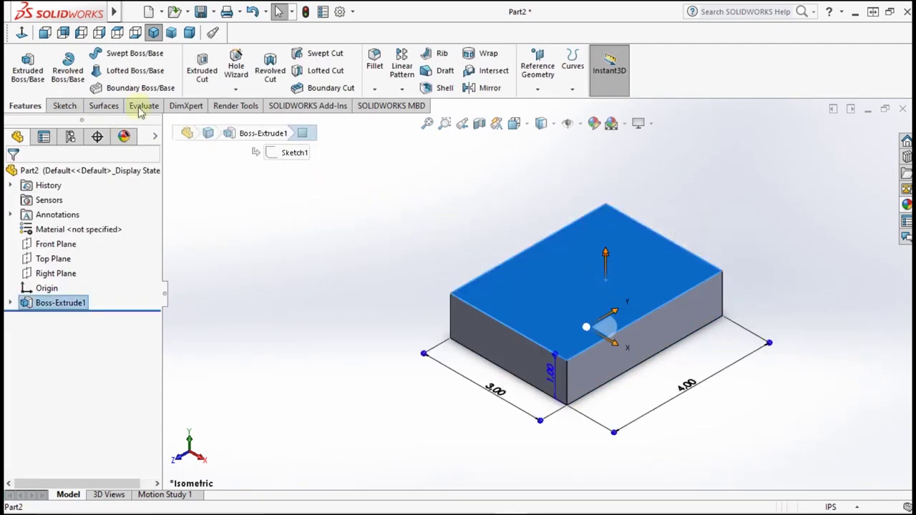
left_click(61, 105)
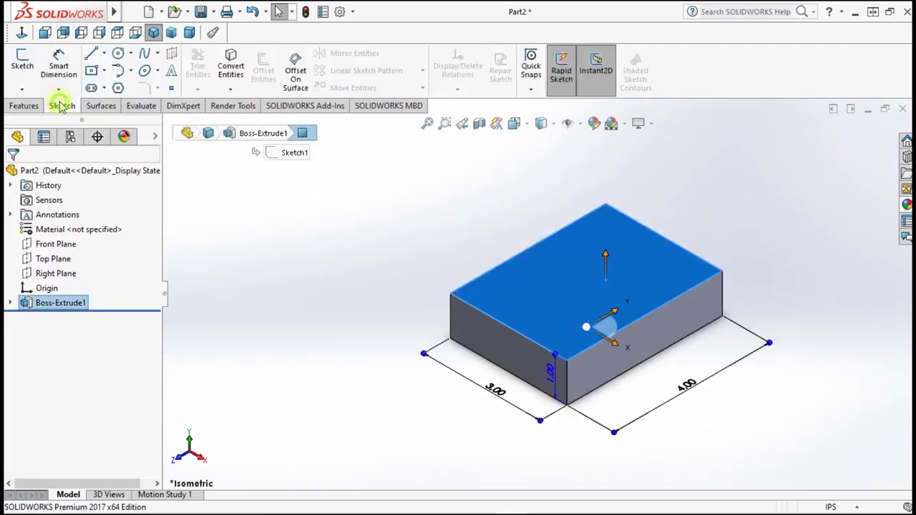
left_click(91, 54)
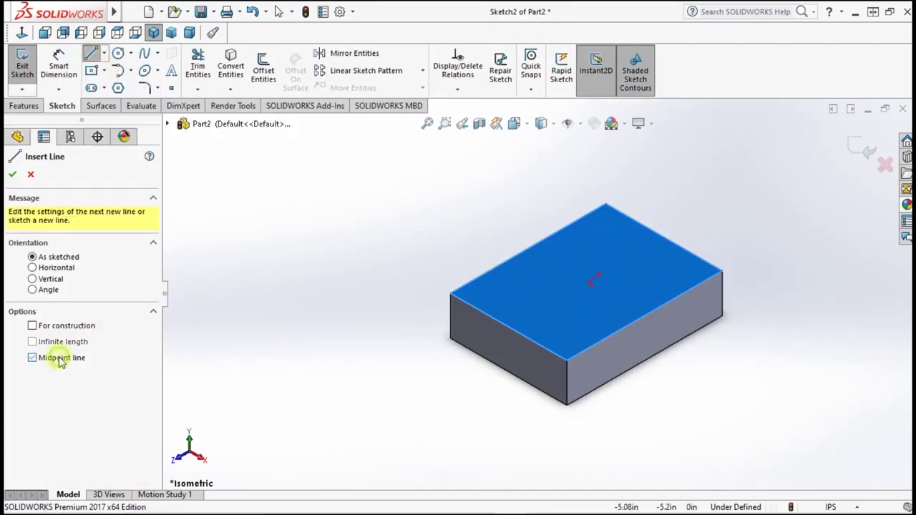
left_click(588, 285)
left_click(22, 33)
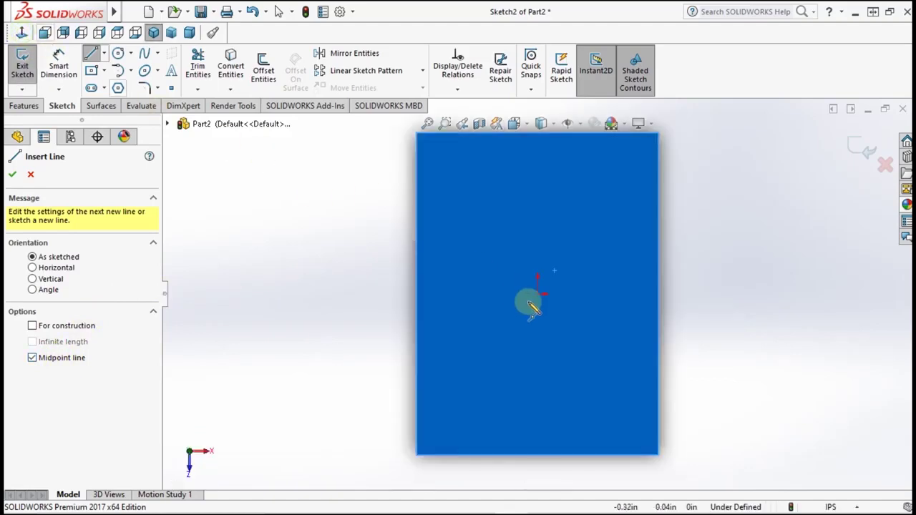
left_click(540, 295)
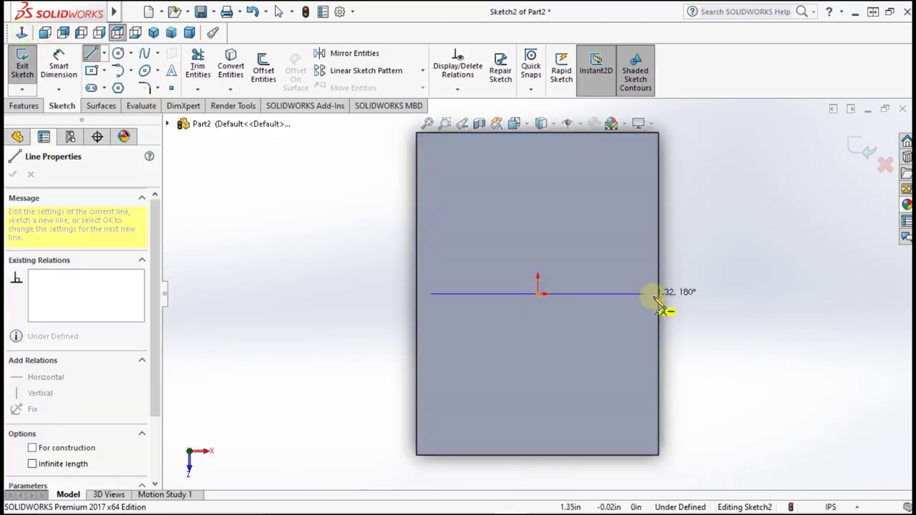
left_click(658, 294)
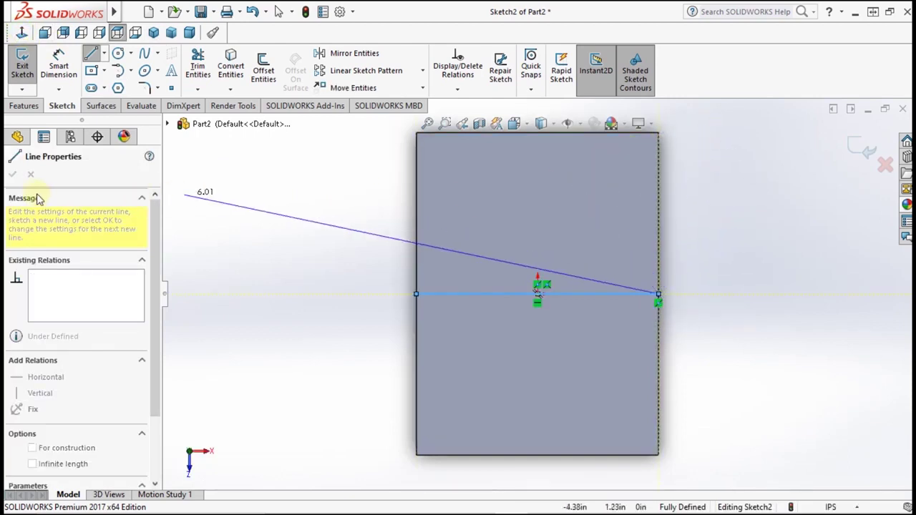
left_click(31, 174)
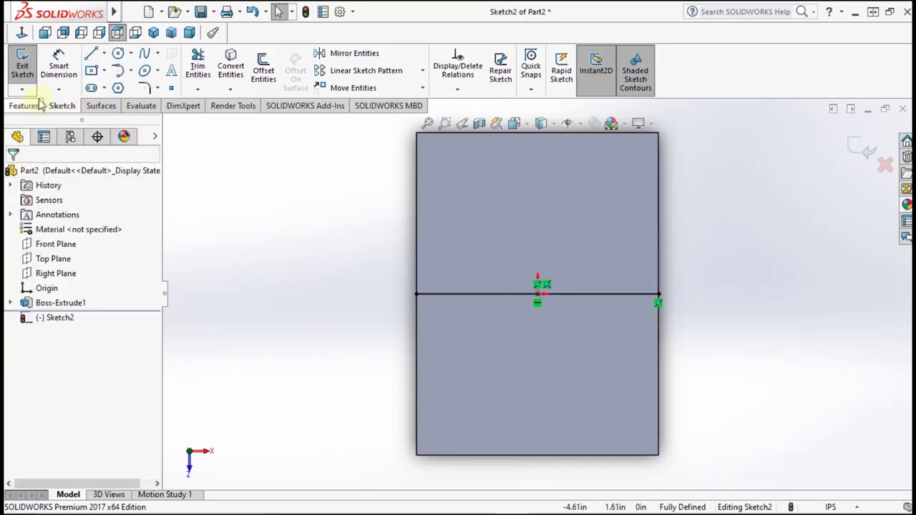
left_click(153, 36)
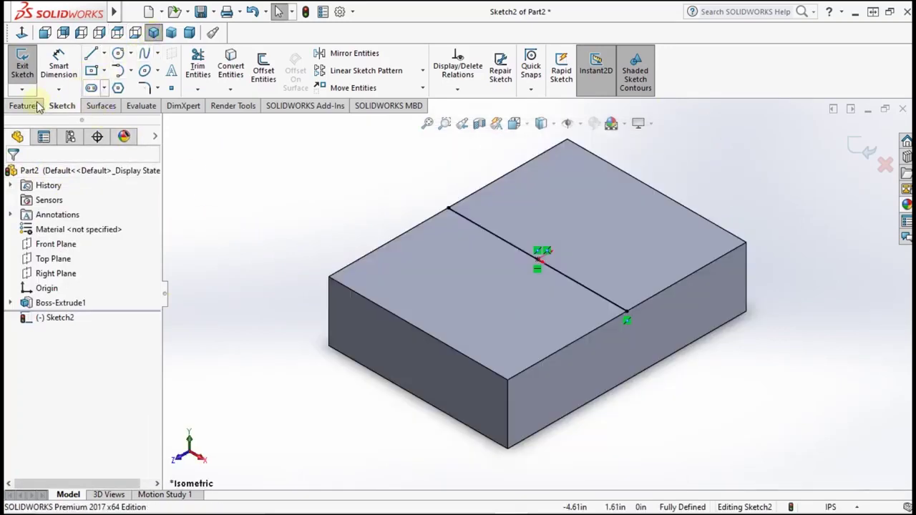
left_click(23, 66)
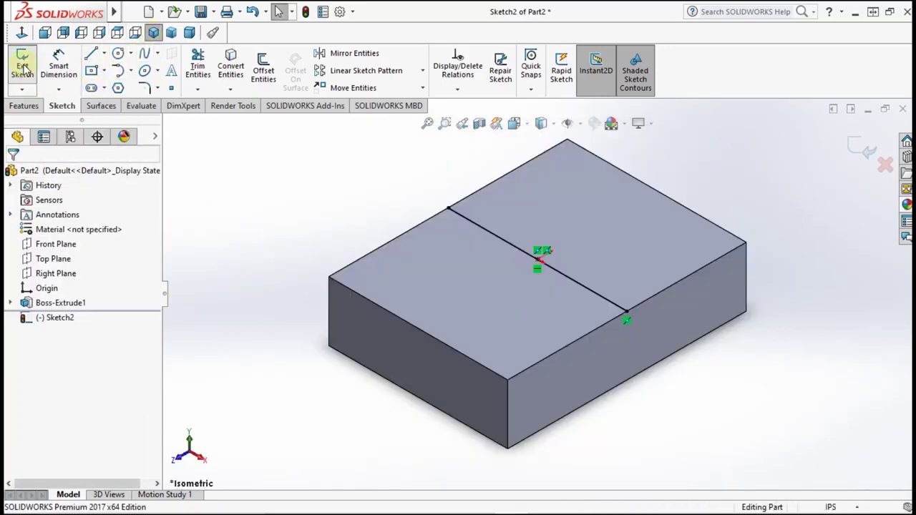
- Create Plane1 through the Sketch2 line at 48 degrees to the block's top face
left_click(25, 105)
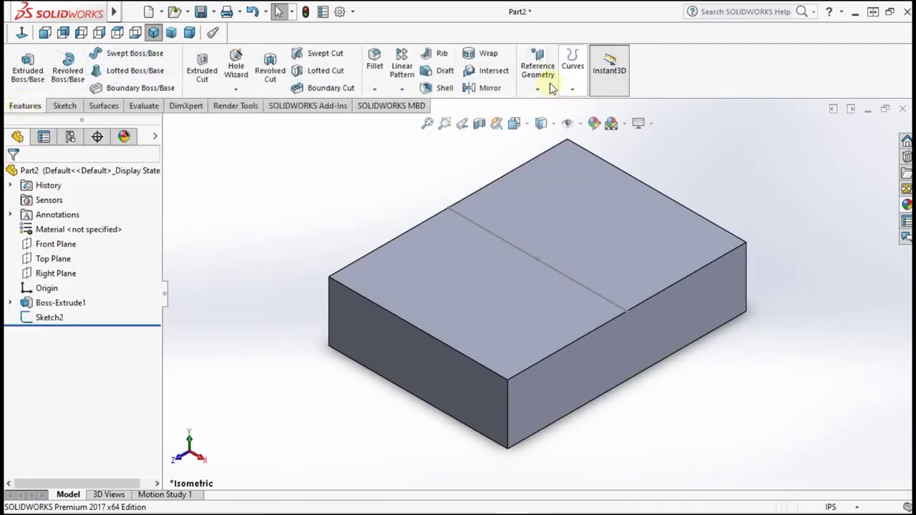
left_click(538, 88)
left_click(550, 106)
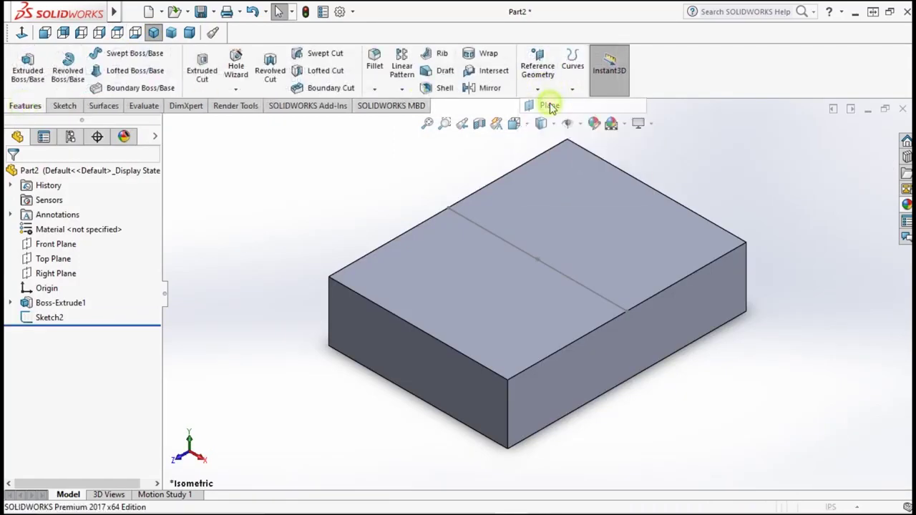
left_click(453, 288)
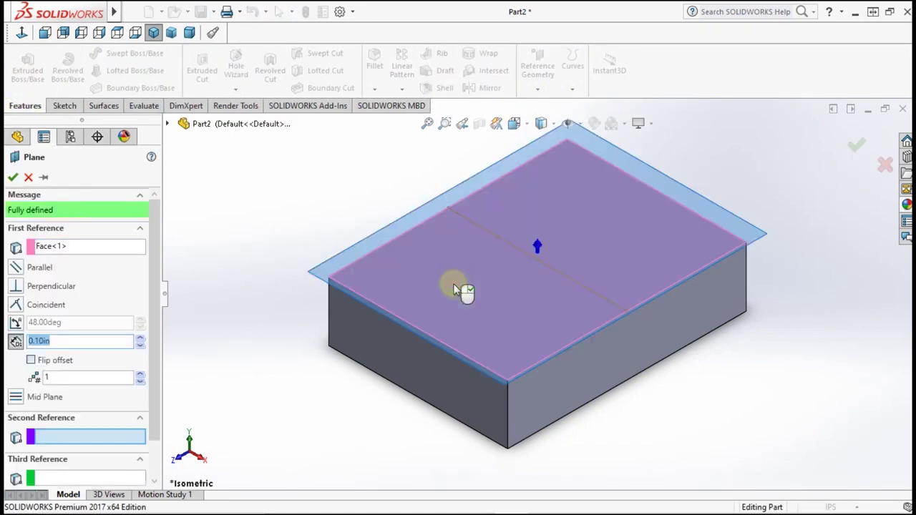
left_click(77, 438)
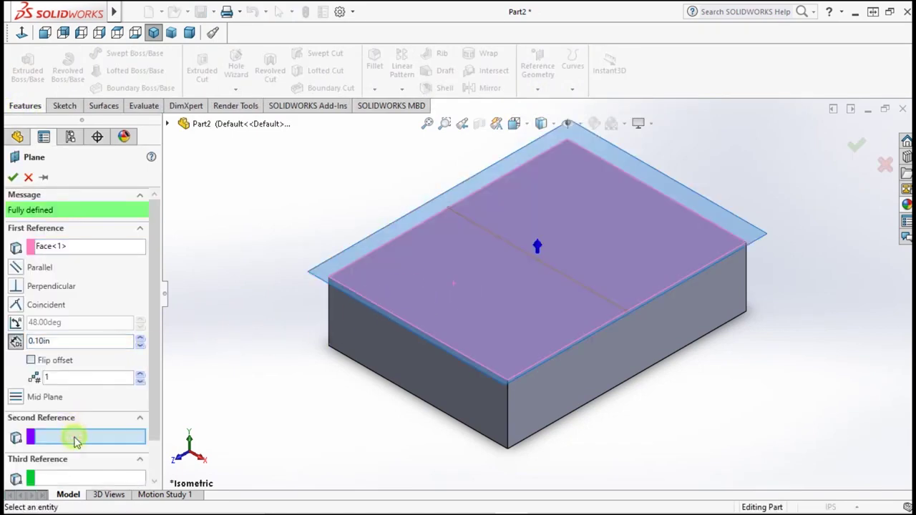
left_click(620, 304)
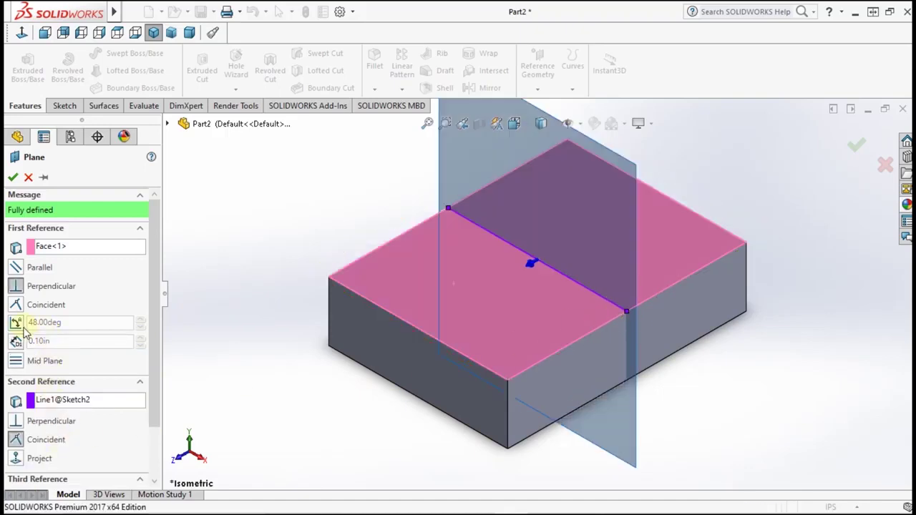
left_click(16, 324)
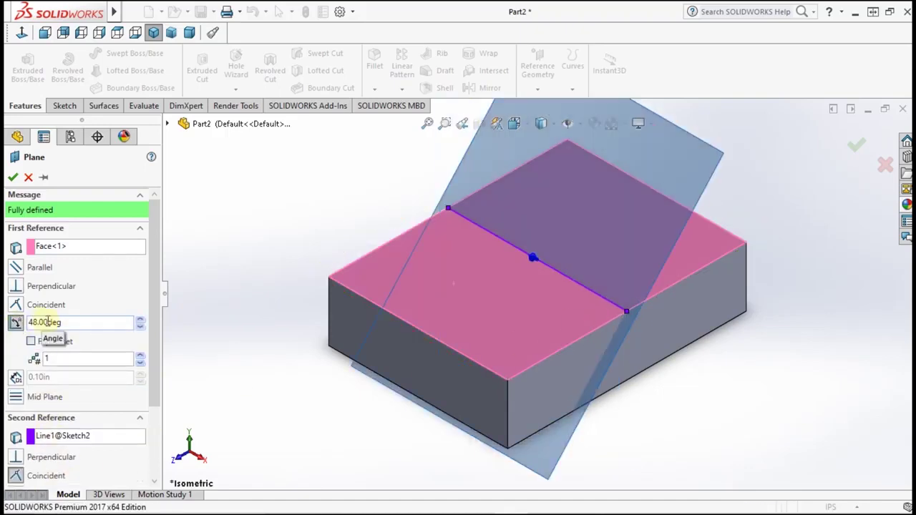
left_click(62, 323)
type("48")
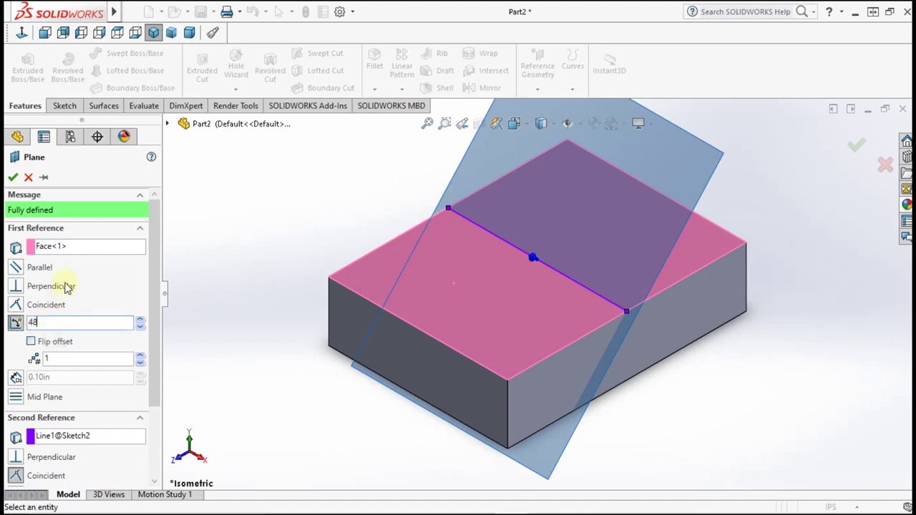
left_click(13, 178)
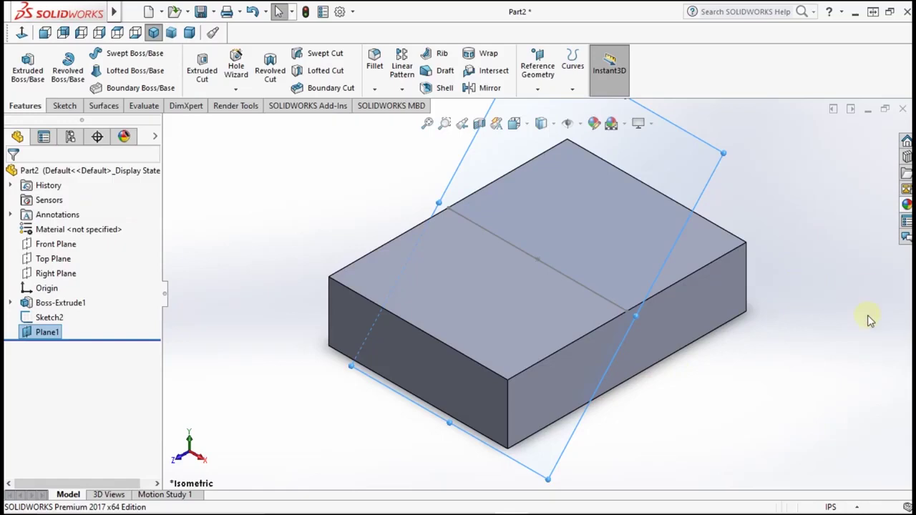
- Begin Sketch3 on the 48° Plane1 selected in the feature tree
scroll(859, 323, "up", 2)
scroll(788, 297, "up", 2)
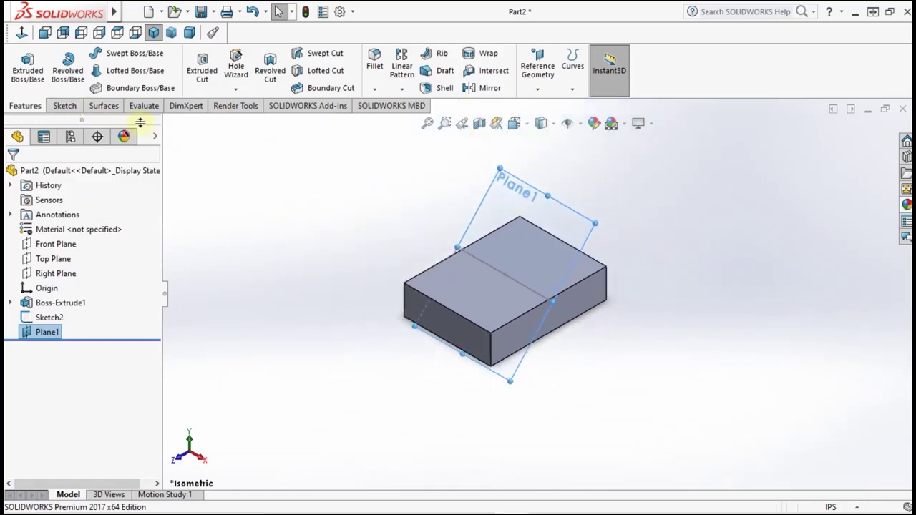
left_click(65, 106)
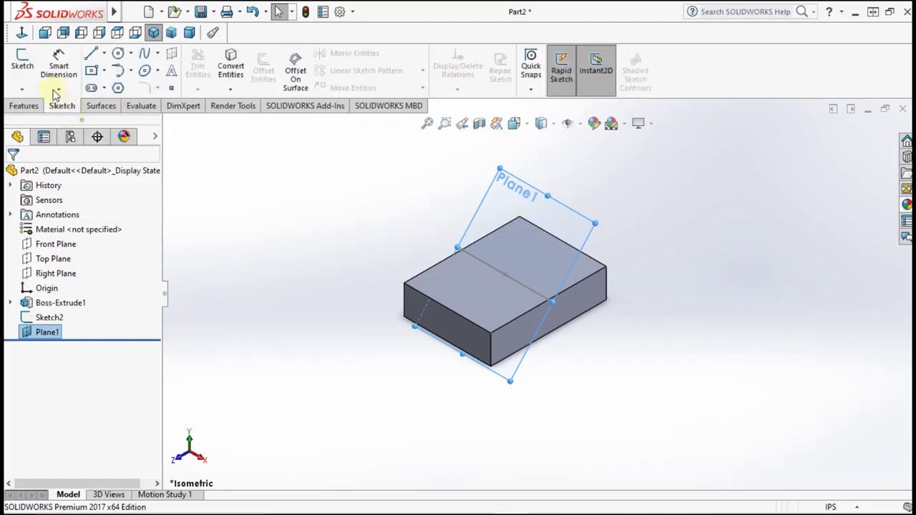
left_click(22, 63)
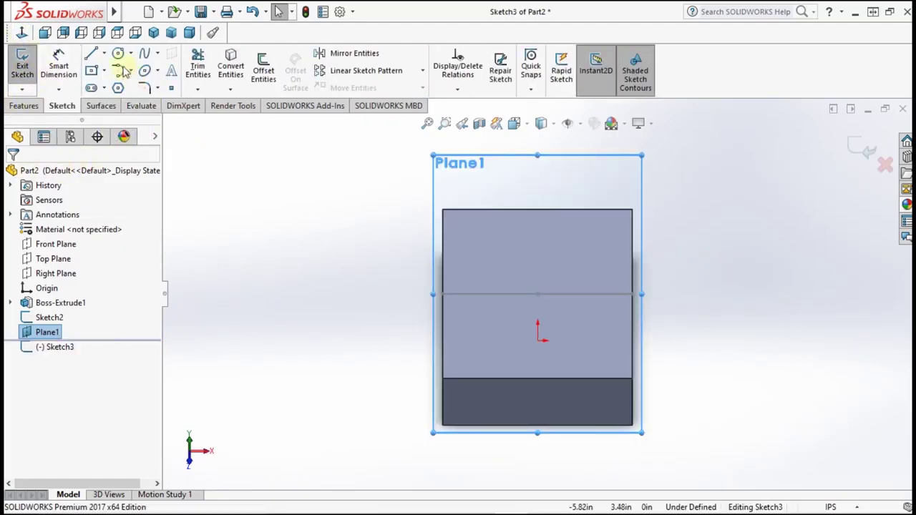
- On Plane1, draw a closed four-line rectangle rising from the block's centre line past its top edge
left_click(92, 56)
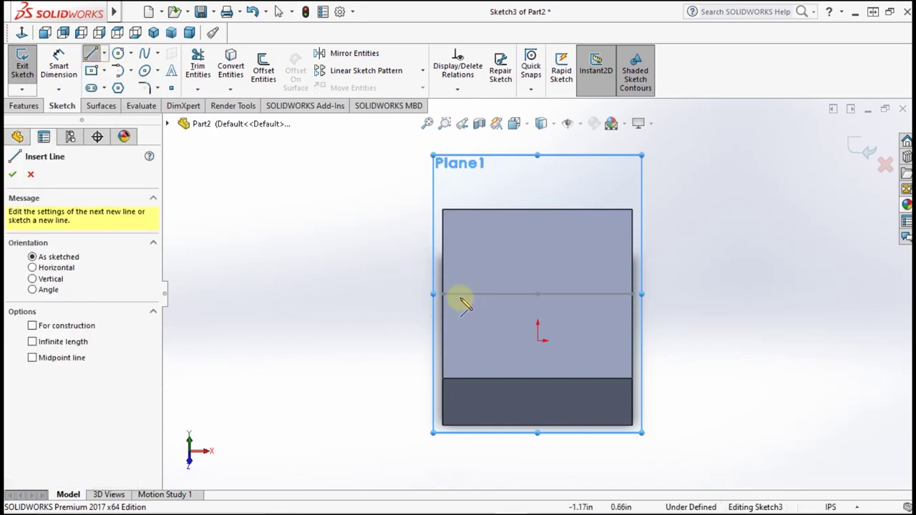
left_click(445, 295)
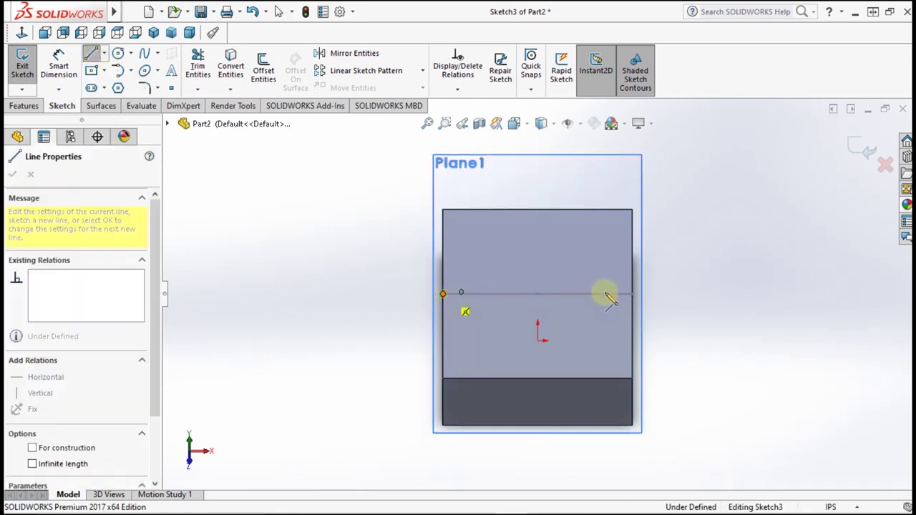
left_click(632, 294)
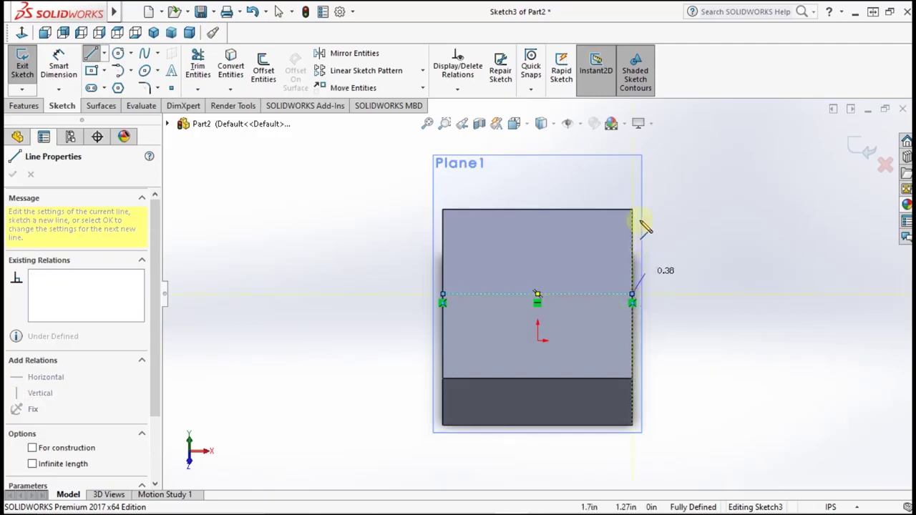
left_click(634, 140)
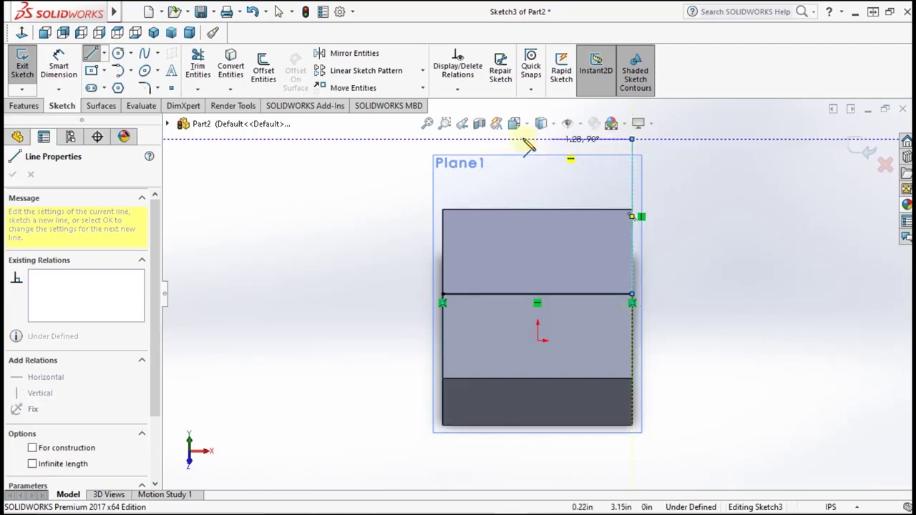
left_click(443, 139)
left_click(443, 294)
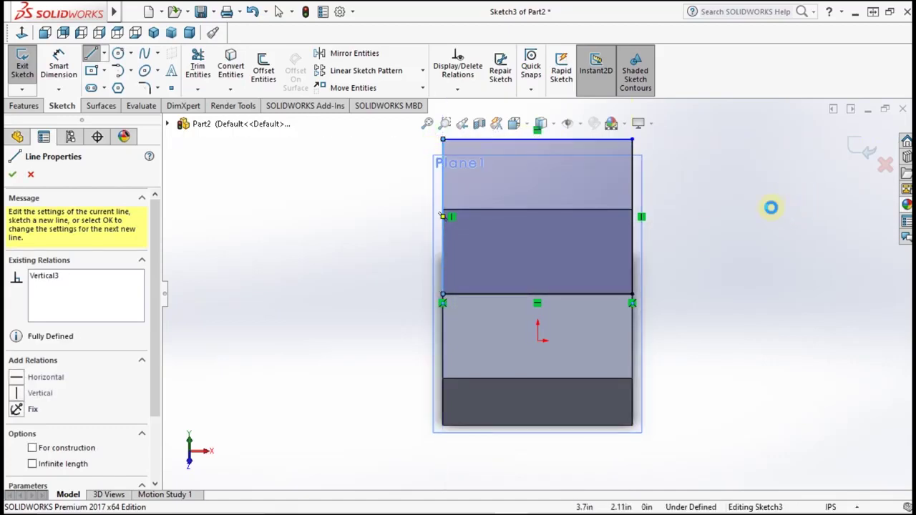
key("Escape")
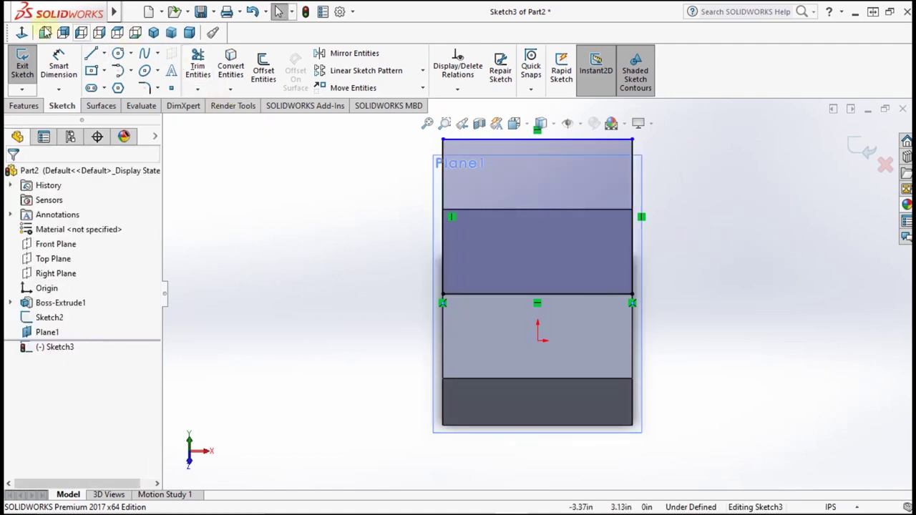
left_click(22, 33)
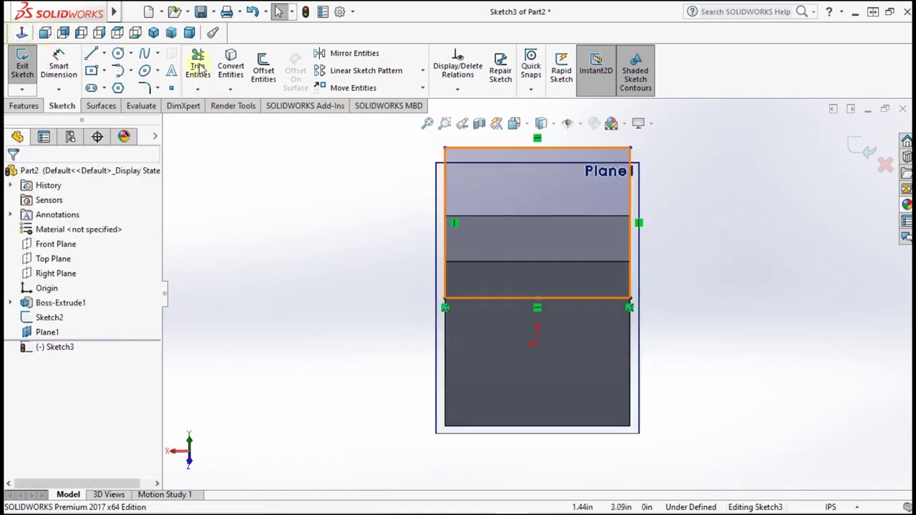
left_click(20, 33)
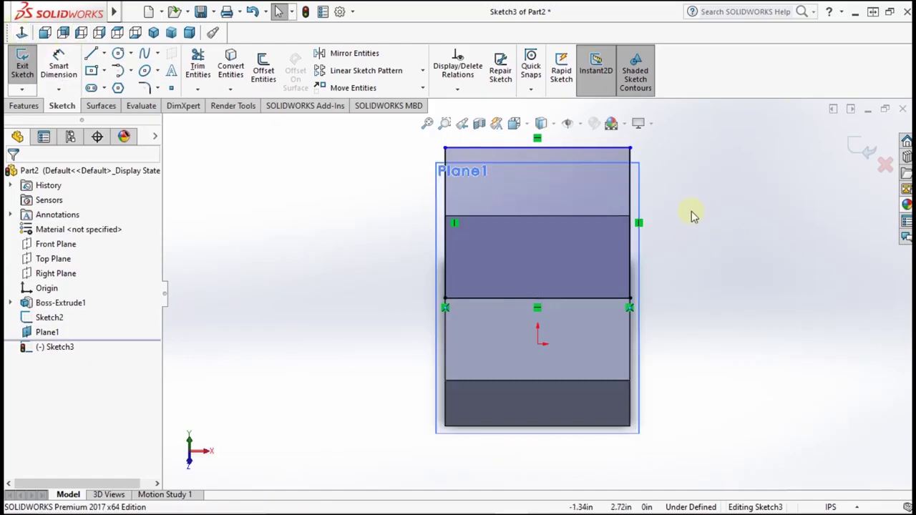
mouse_move(773, 265)
middle_mouse_down()
mouse_move(757, 278)
mouse_move(771, 262)
mouse_move(758, 245)
middle_mouse_up()
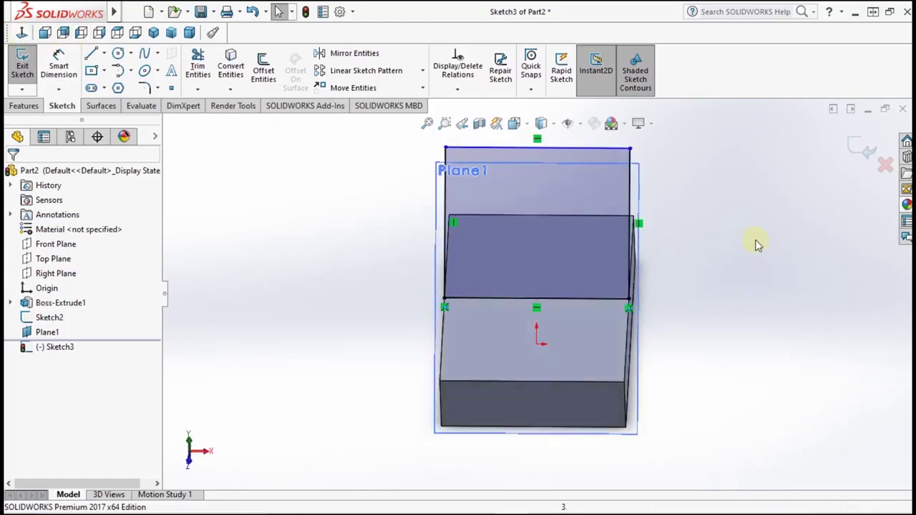
left_click(57, 63)
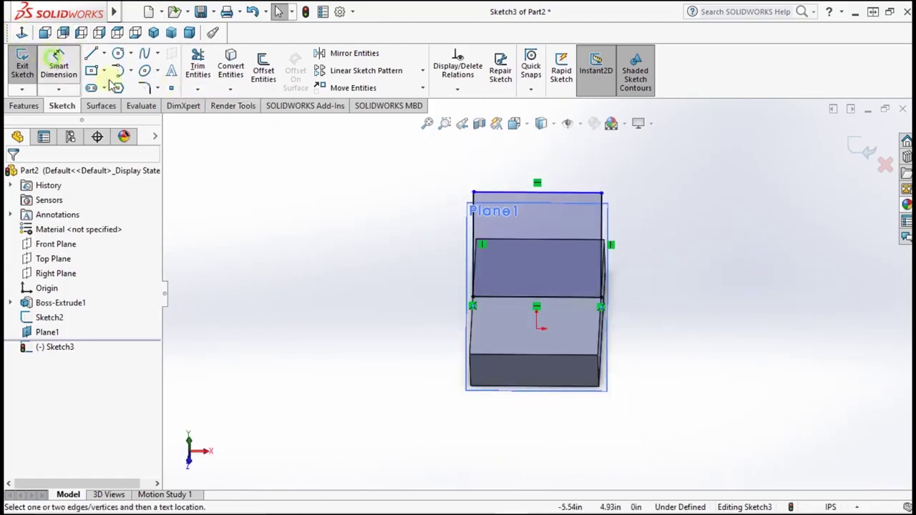
- Dimension the rectangle's right side to 4.50 in, fully defining Sketch3
left_click(602, 239)
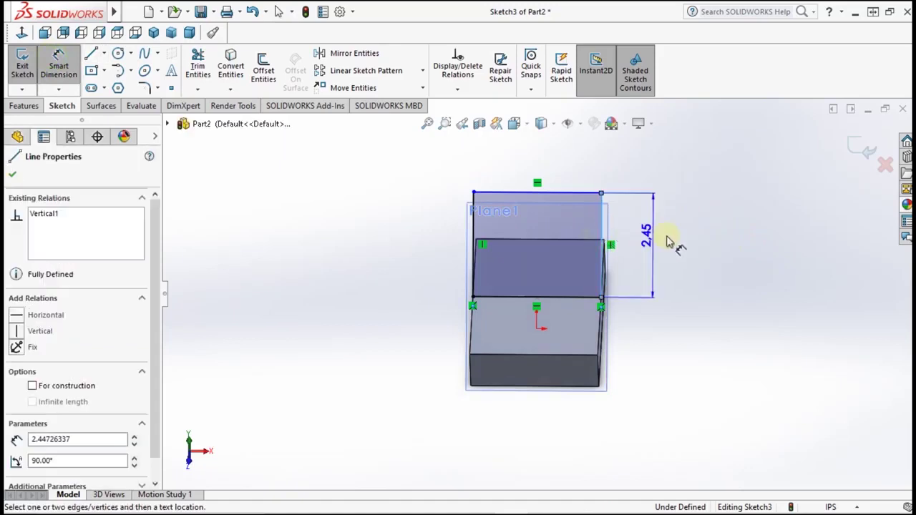
left_click(668, 243)
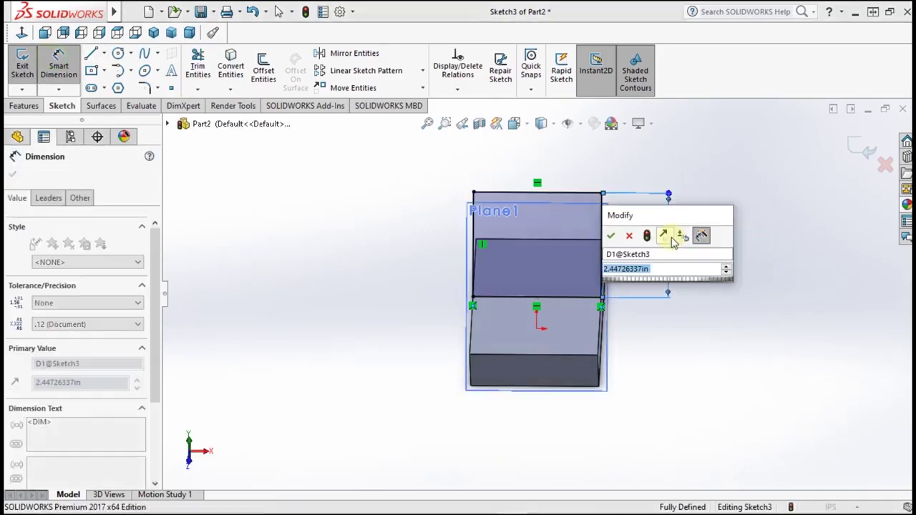
type("4.5")
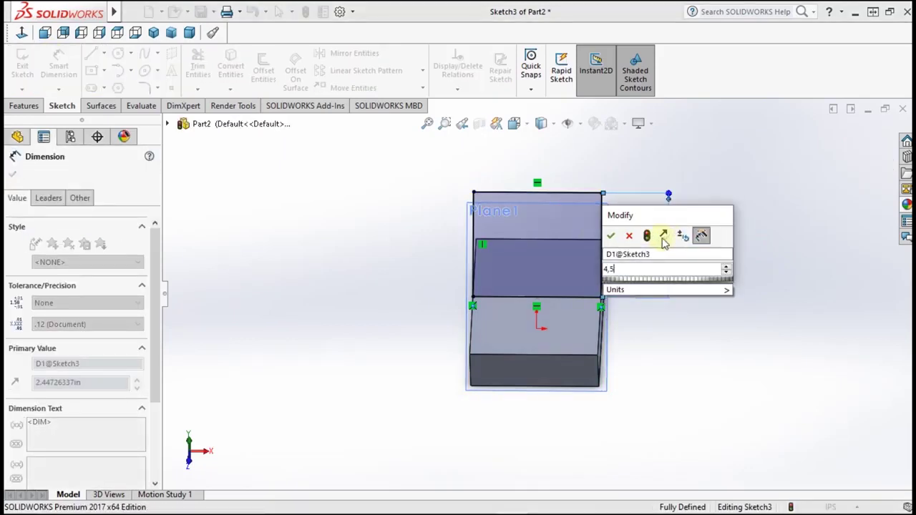
left_click(609, 238)
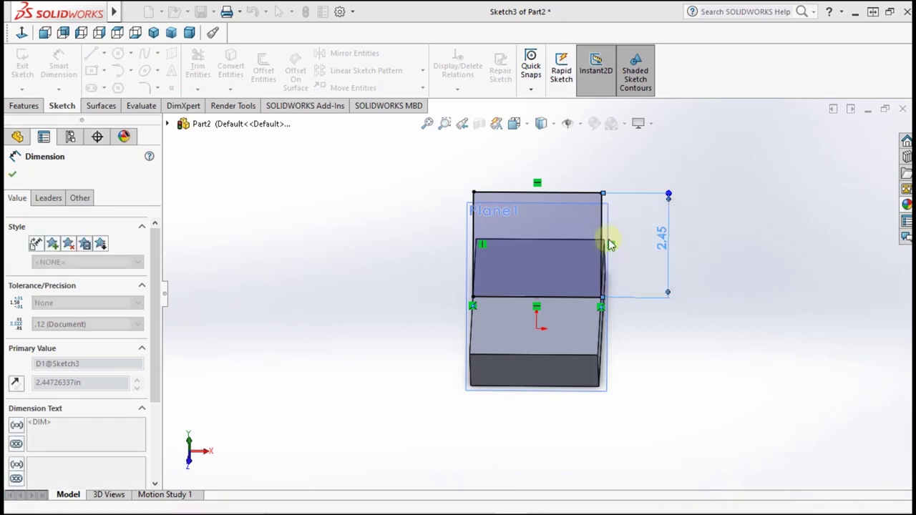
scroll(651, 250, "up", 2)
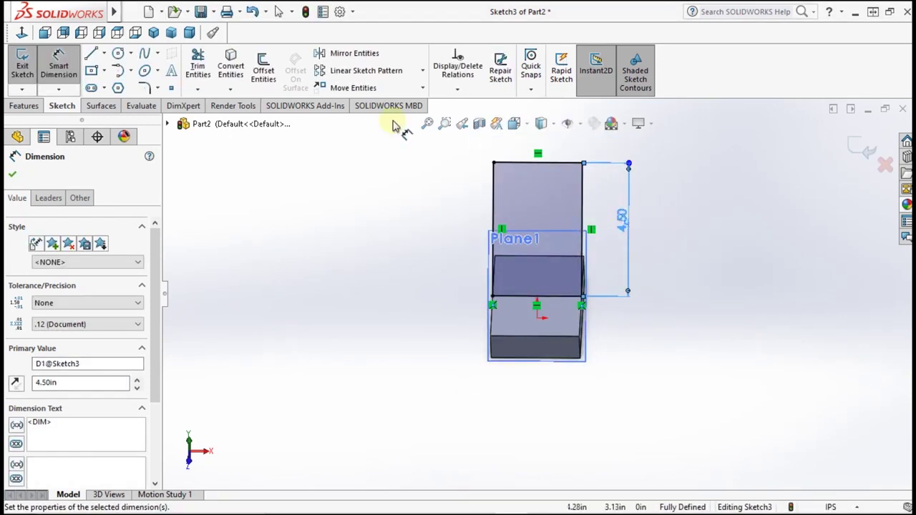
left_click(13, 176)
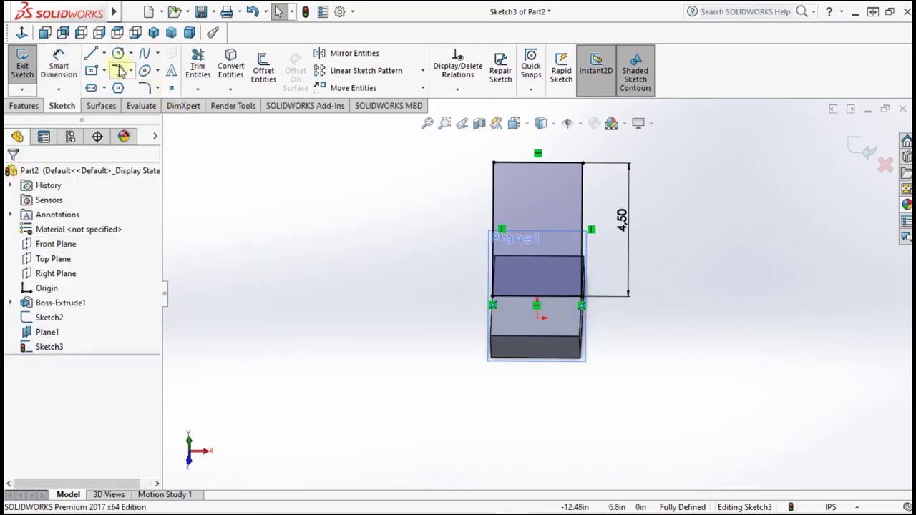
- Draw a semicircular tangent arc from the rectangle's top-right corner to its top-left corner
left_click(583, 165)
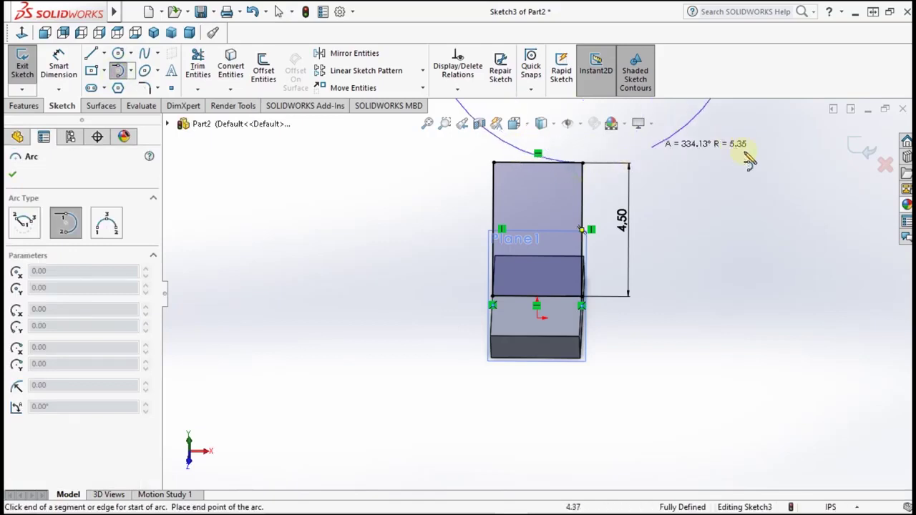
key("Escape")
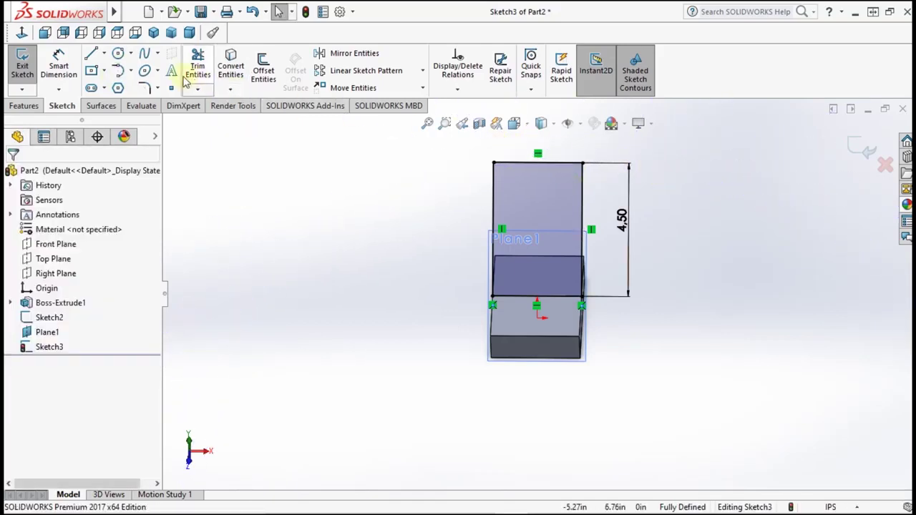
key("Return")
left_click(493, 163)
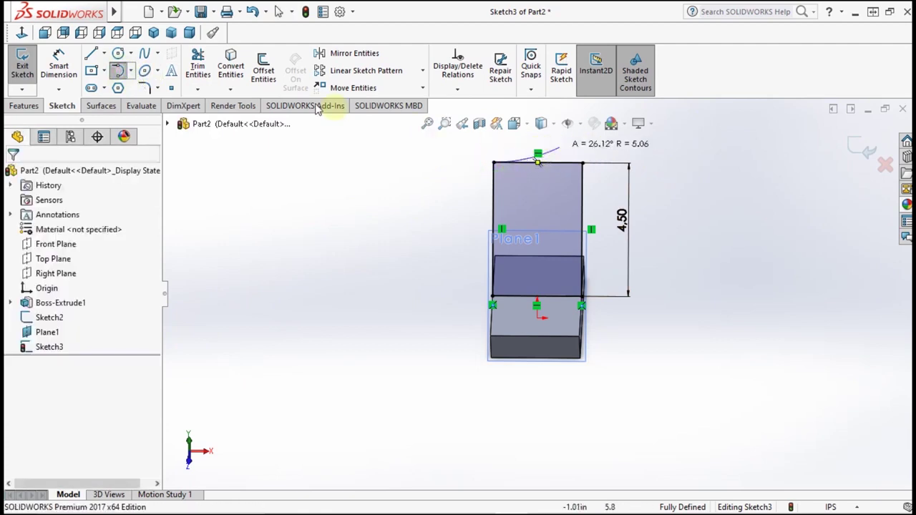
key("Escape")
key("Return")
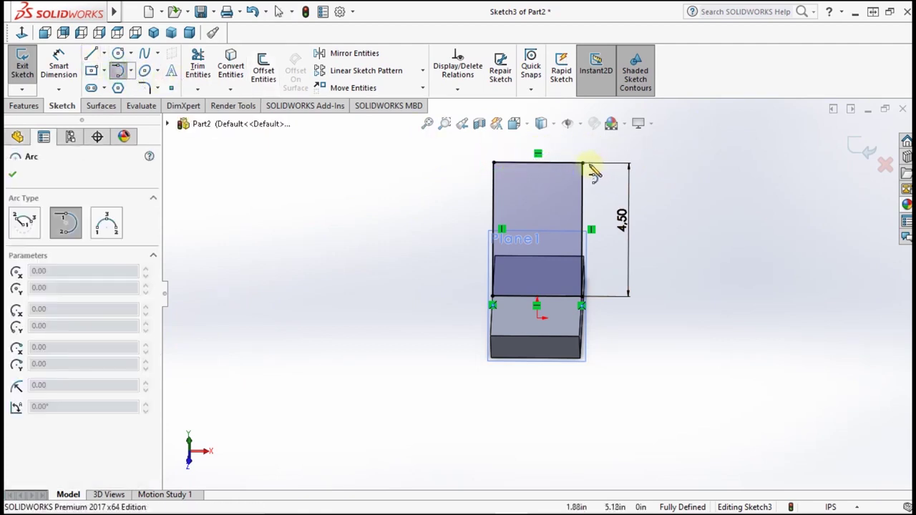
left_click(583, 163)
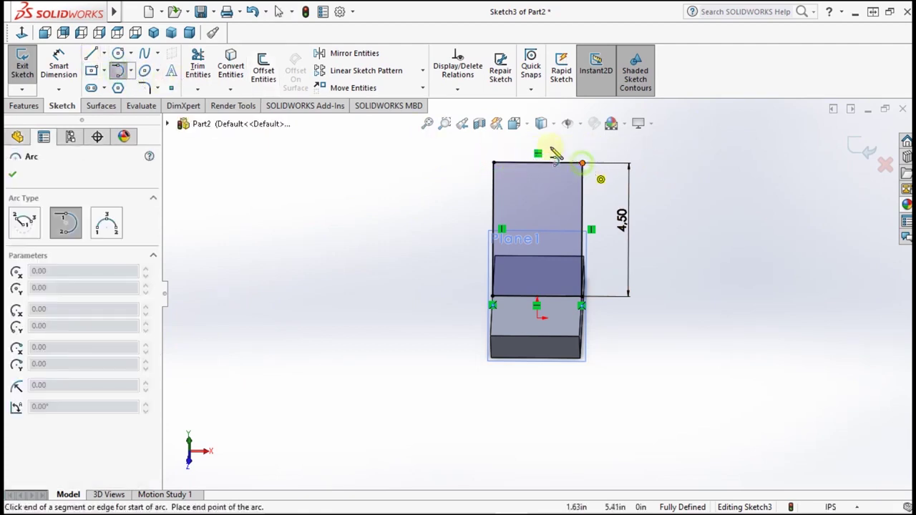
left_click(494, 164)
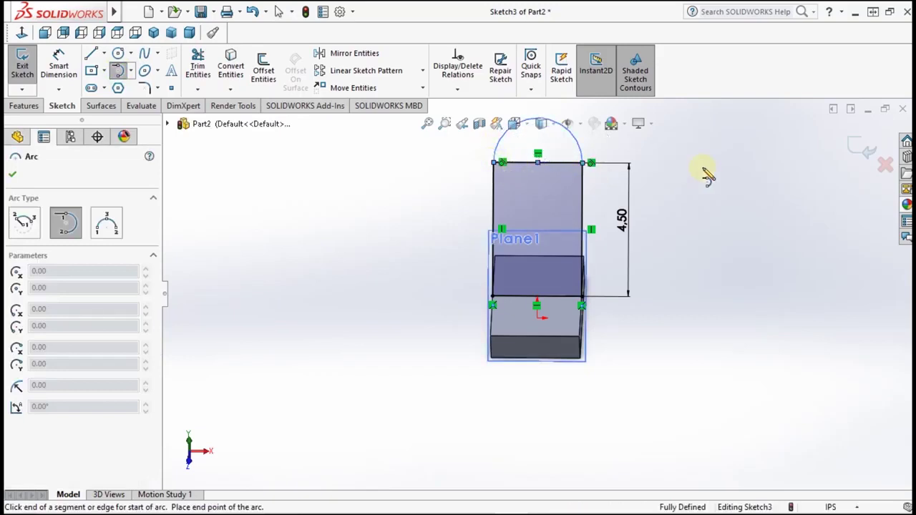
left_click(206, 75)
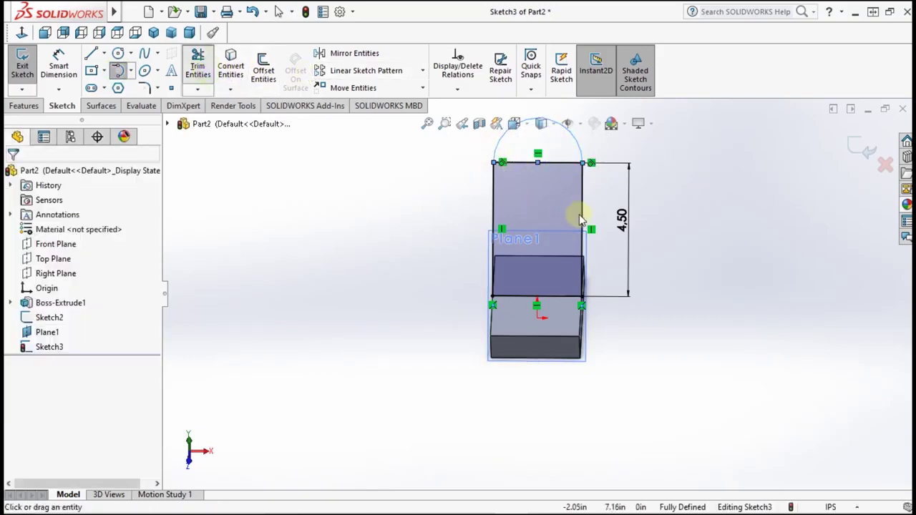
- Trim the rectangle's straight top side under the arc, leaving a round-ended arm profile
left_click(567, 164)
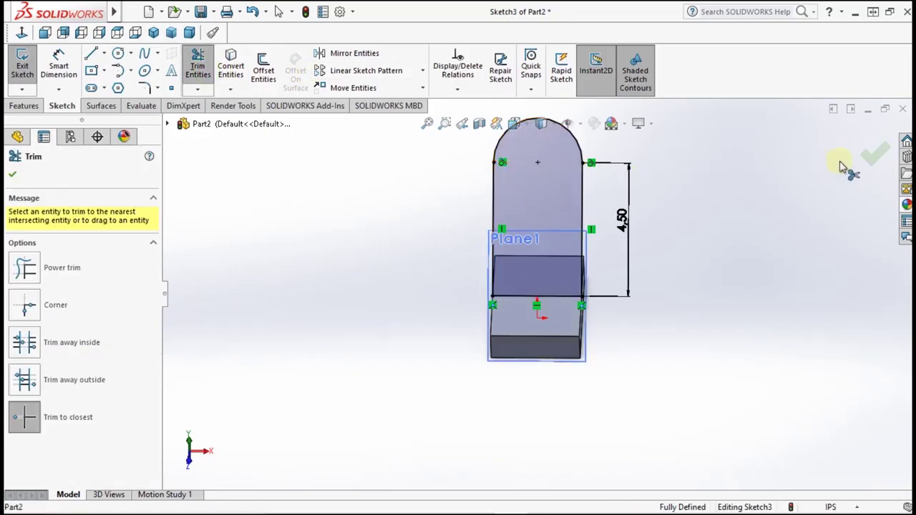
left_click(876, 153)
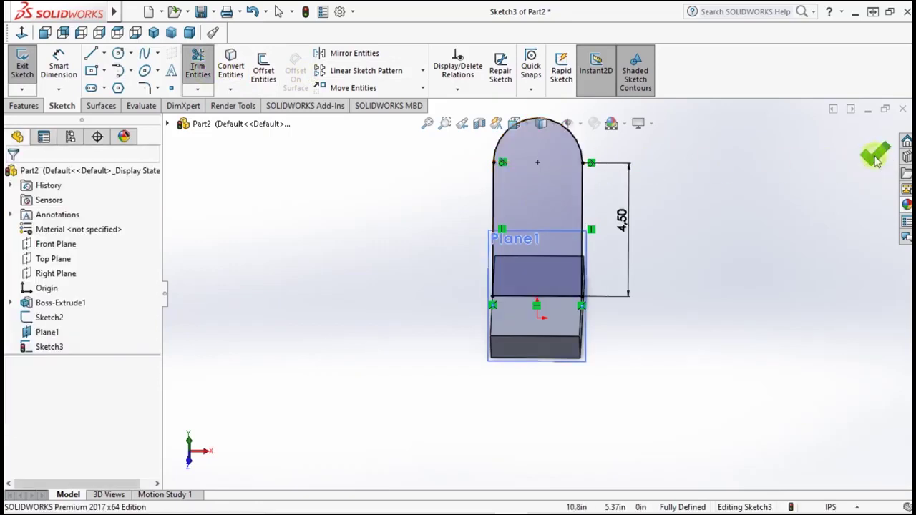
left_click(153, 33)
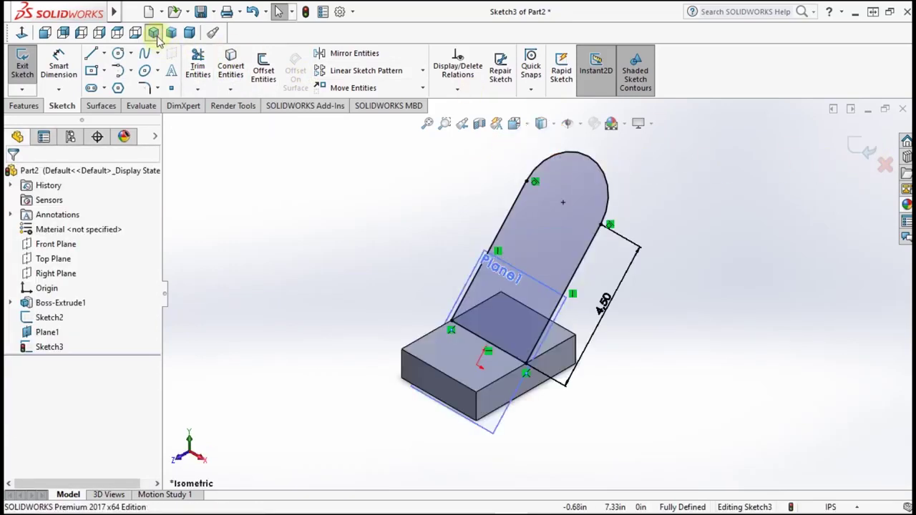
left_click(33, 109)
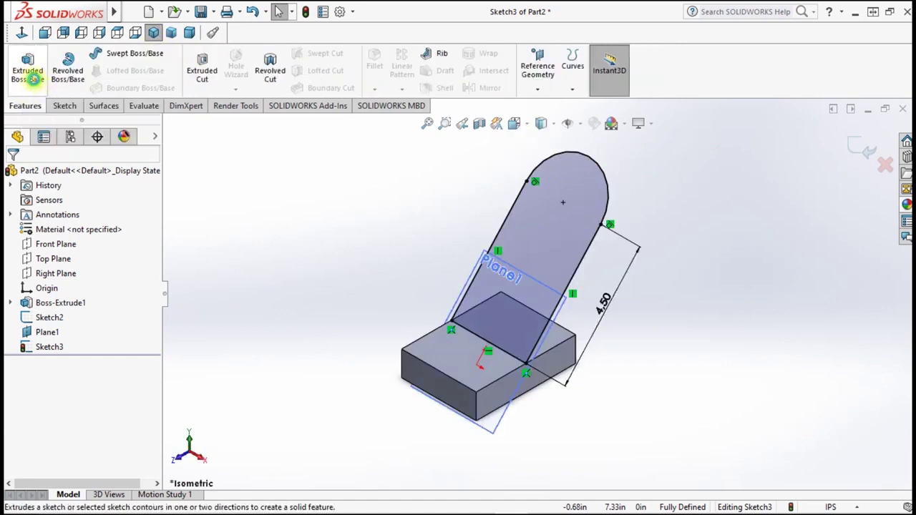
- Extrude the arm sketch in the reversed direction, Up To Vertex at the base block's corner
left_click(33, 78)
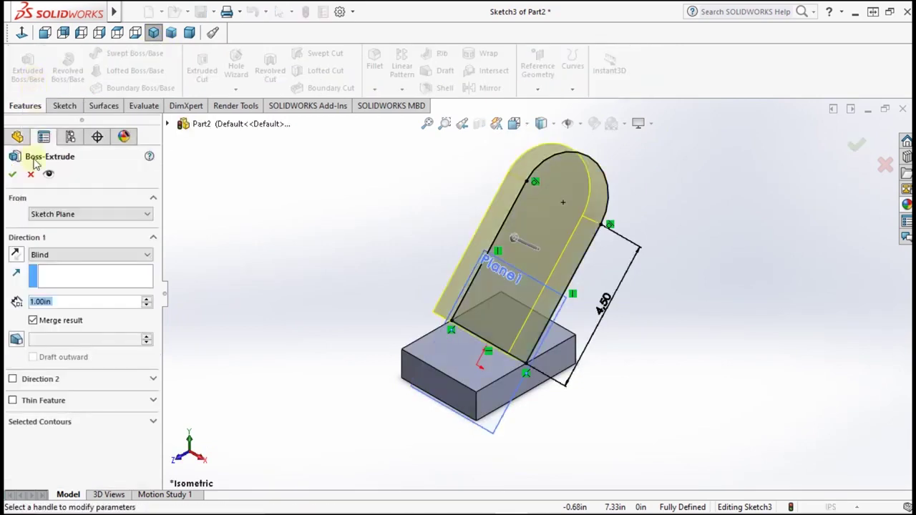
left_click(16, 254)
left_click(37, 256)
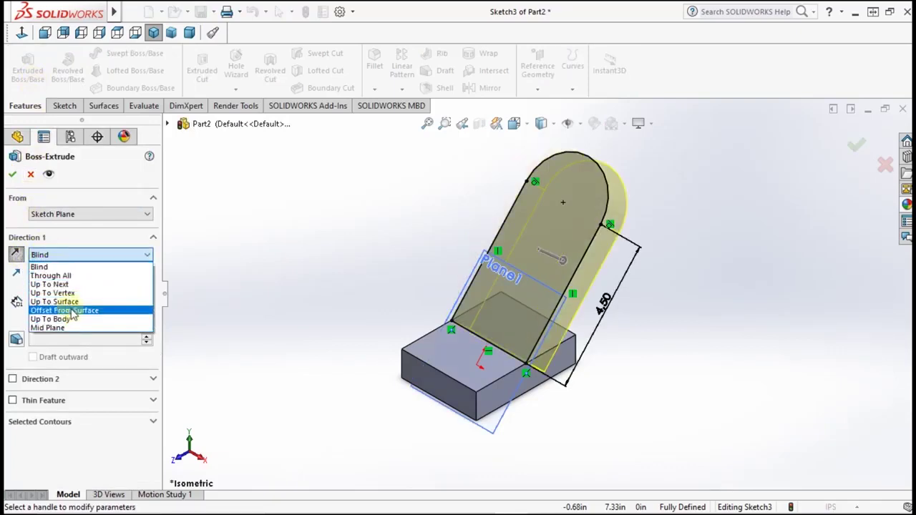
left_click(72, 292)
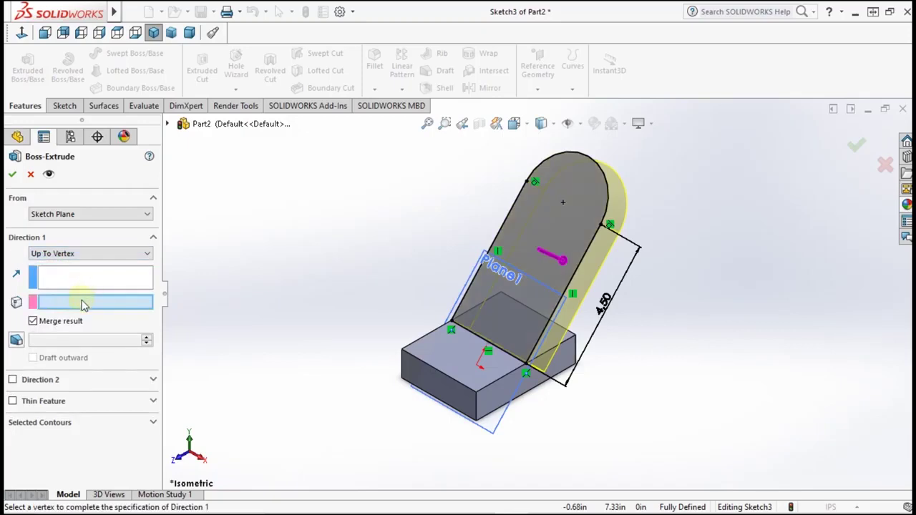
scroll(579, 354, "down", 1)
scroll(565, 348, "down", 2)
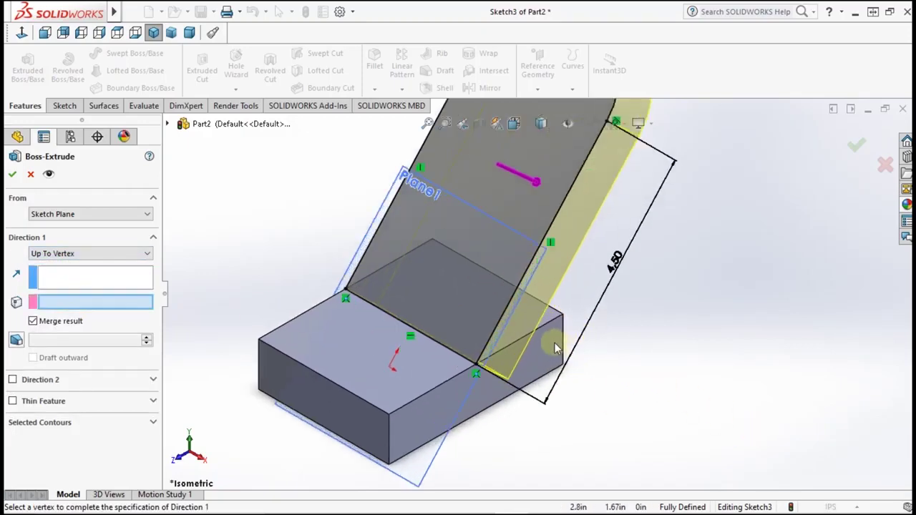
scroll(570, 336, "down", 2)
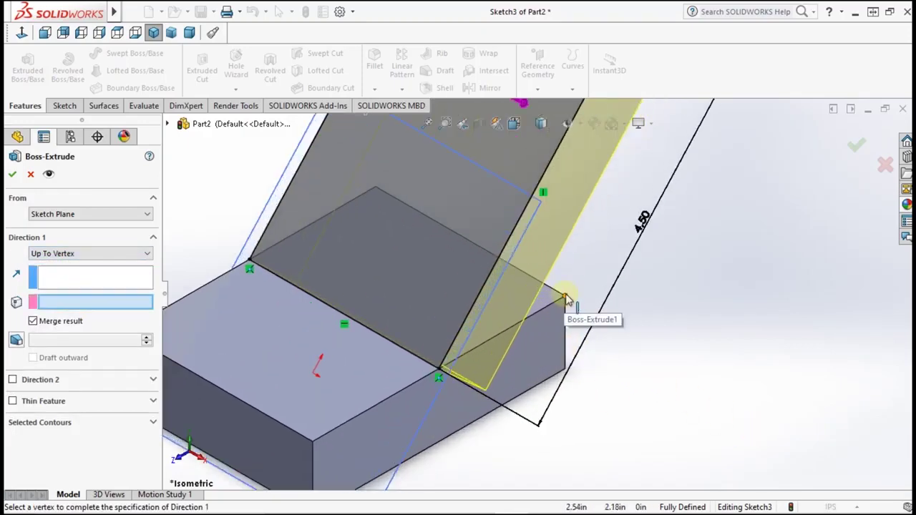
left_click(565, 298)
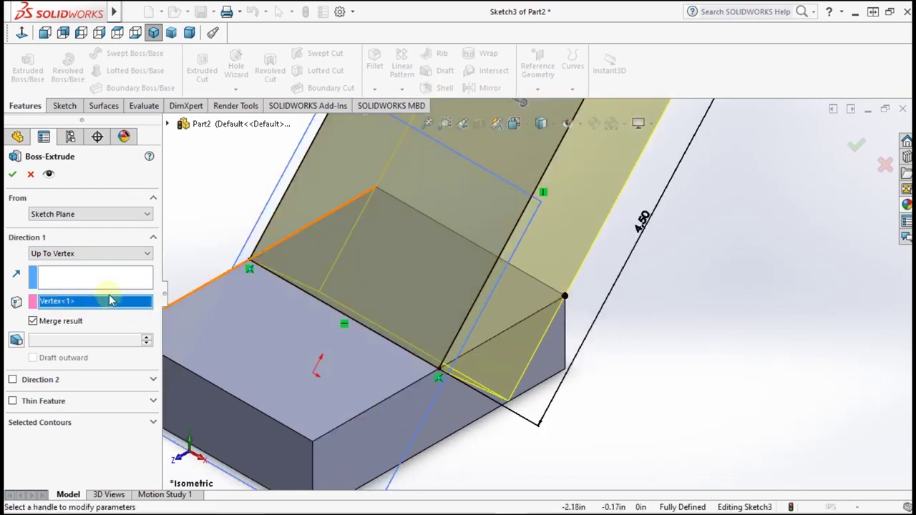
scroll(265, 306, "down", 2)
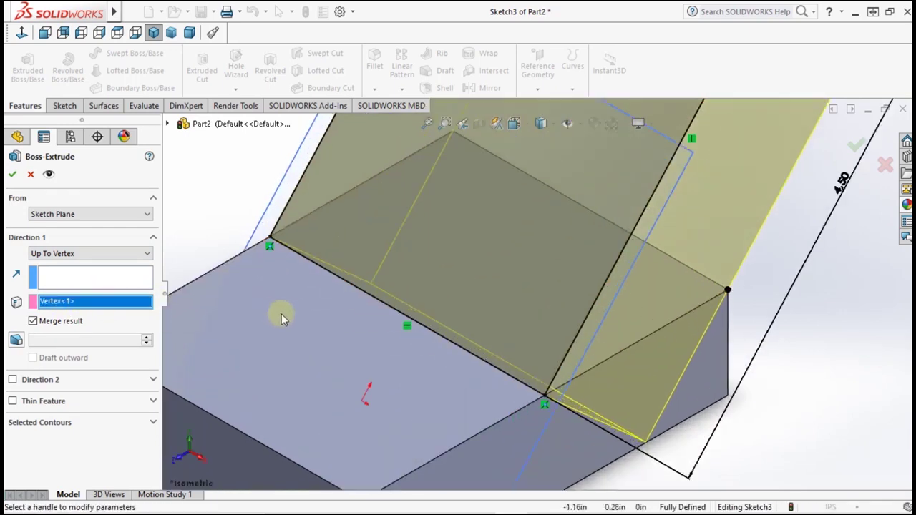
key("f")
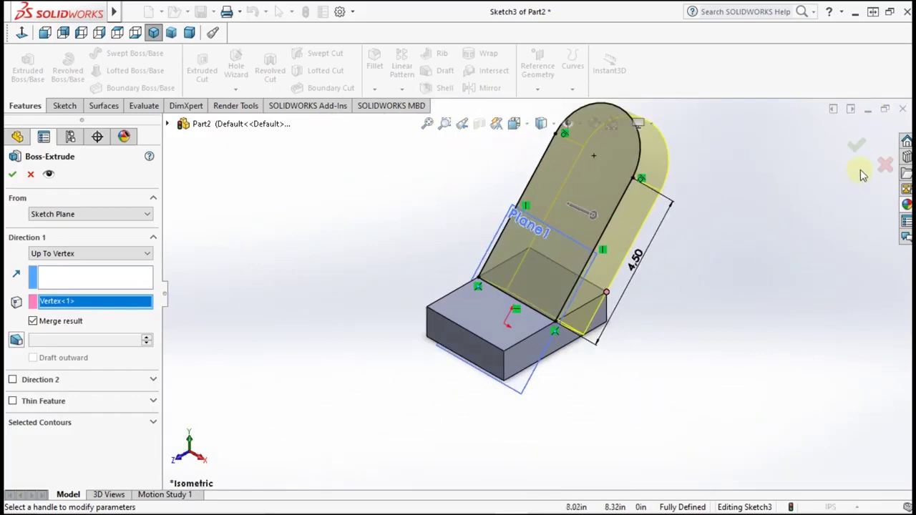
left_click(855, 150)
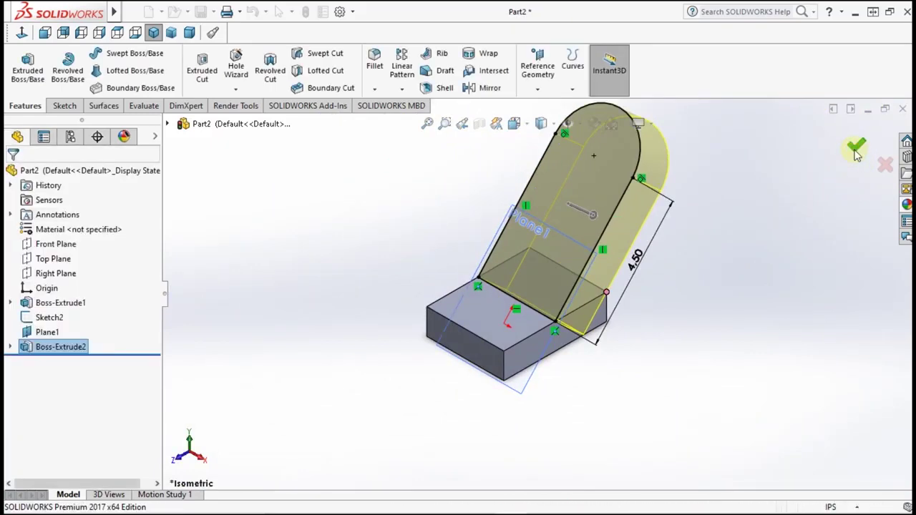
- Return to isometric view and hide Plane1 and Sketch2 from the feature tree
mouse_move(658, 331)
middle_mouse_down()
mouse_move(674, 342)
mouse_move(693, 330)
mouse_move(643, 317)
mouse_move(660, 303)
mouse_move(637, 305)
mouse_move(693, 307)
middle_mouse_up()
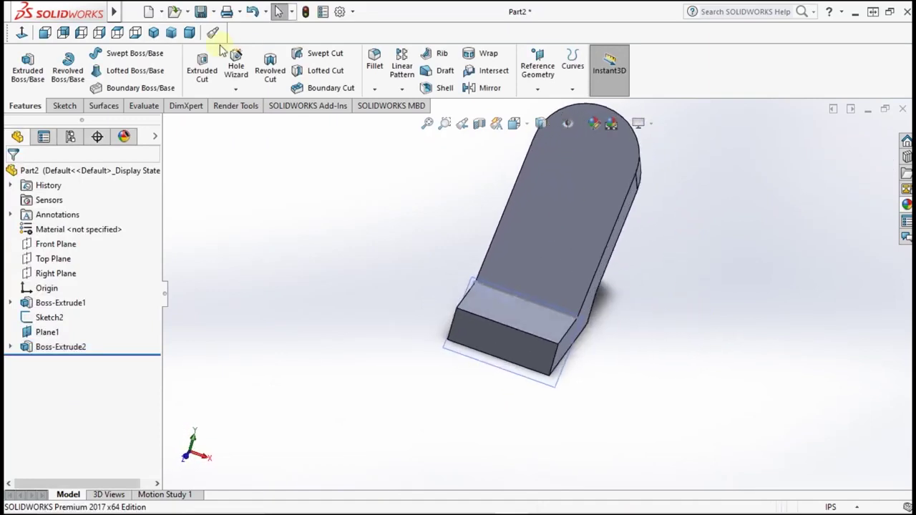
left_click(154, 33)
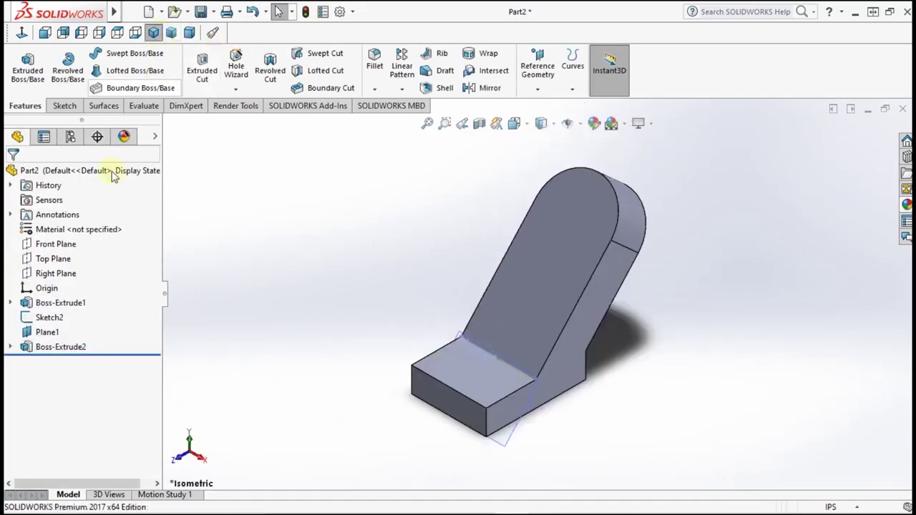
left_click(57, 335)
left_click(88, 316)
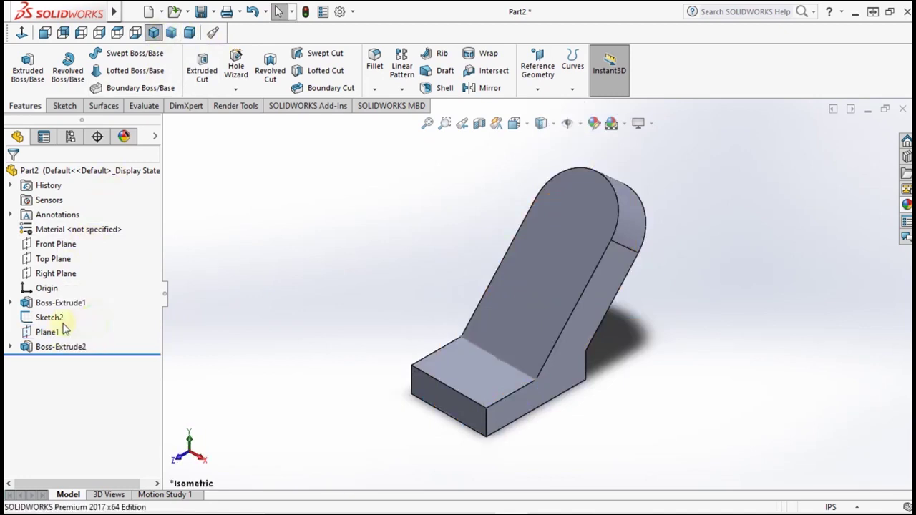
left_click(43, 322)
left_click(75, 302)
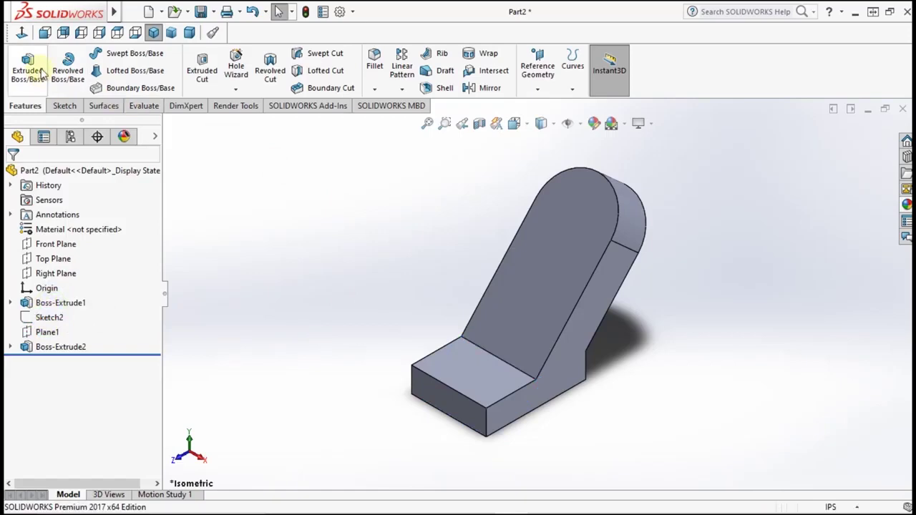
left_click(576, 208)
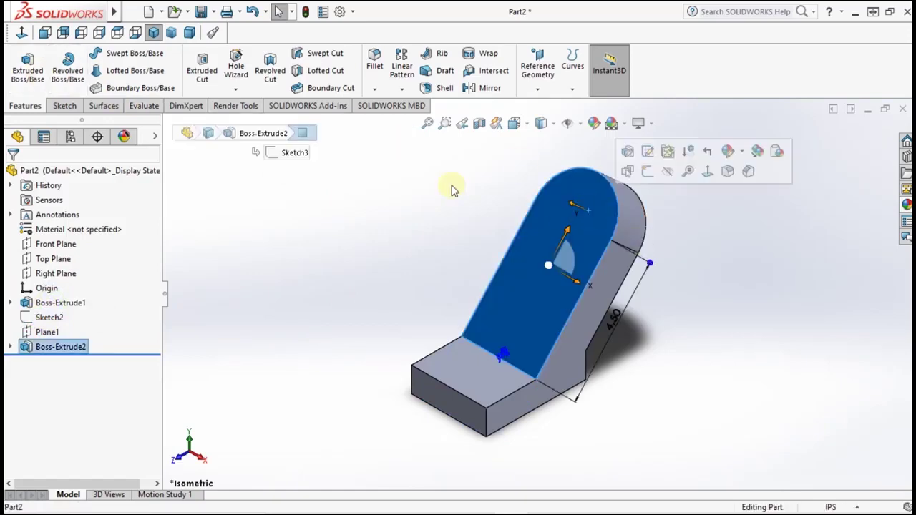
left_click(62, 106)
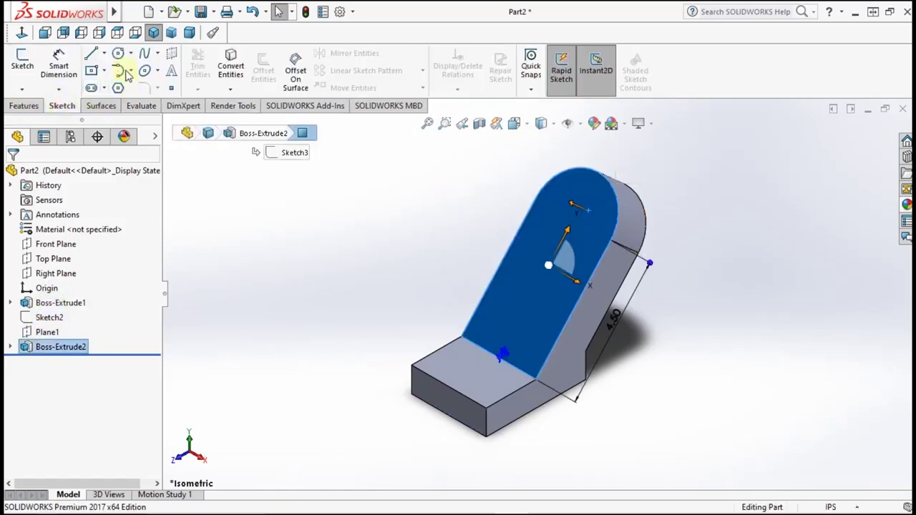
left_click(22, 60)
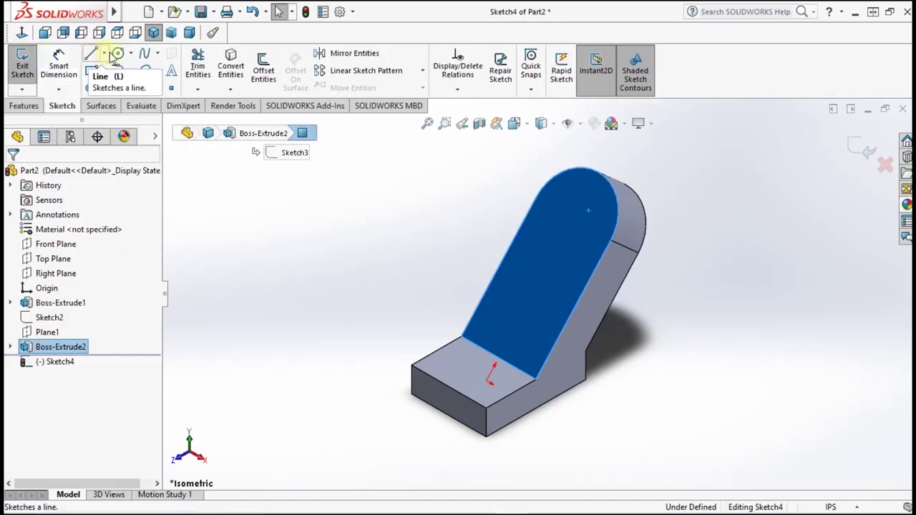
left_click(20, 33)
left_click(118, 53)
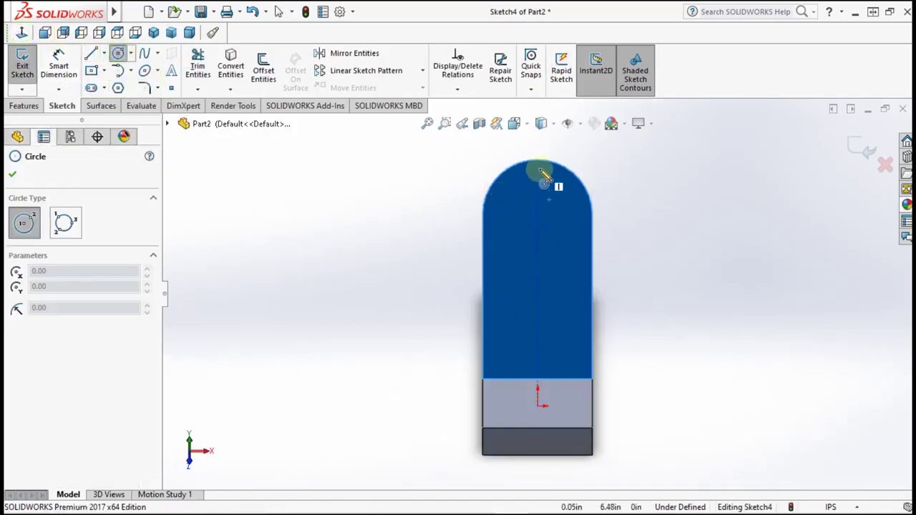
left_click(537, 214)
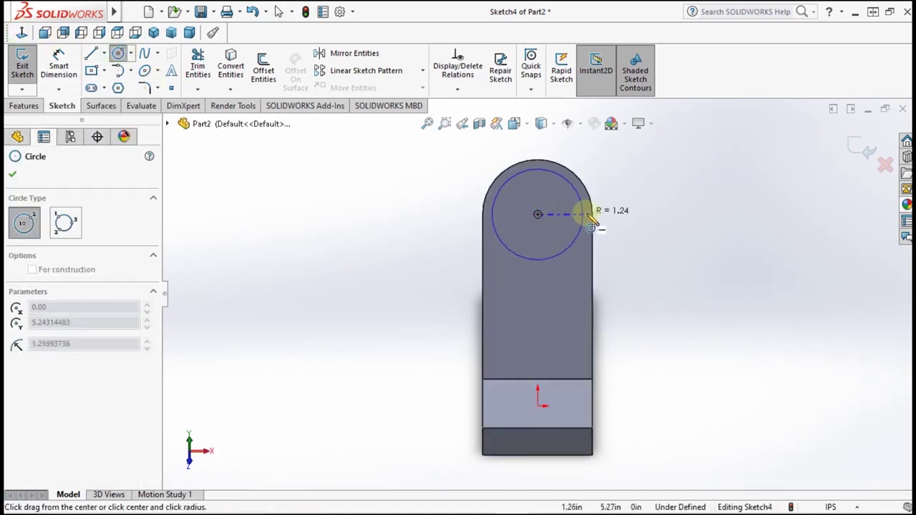
left_click(597, 215)
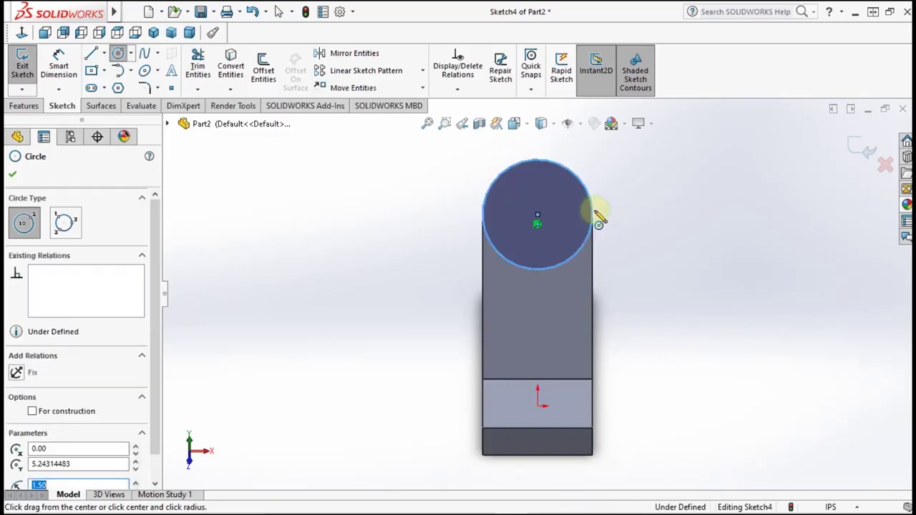
left_click(14, 176)
middle_click_drag(724, 327, 691, 345)
left_click(153, 32)
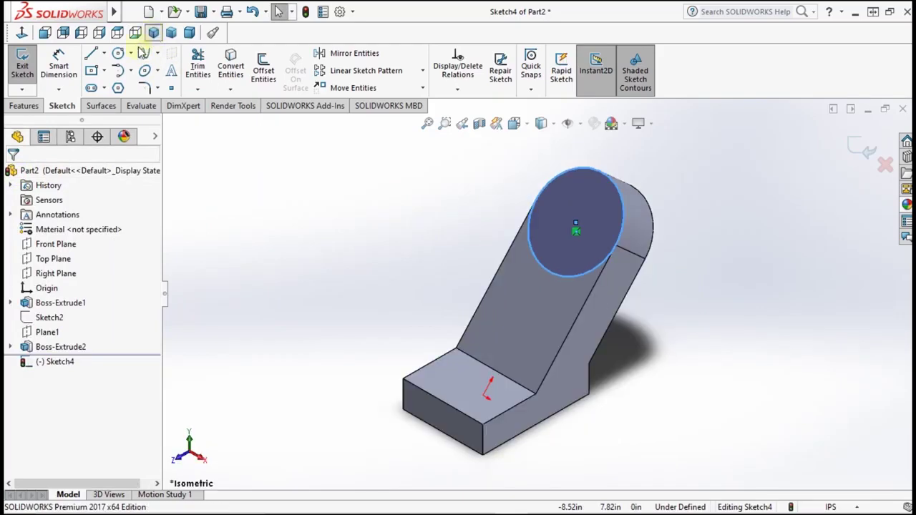
left_click(34, 106)
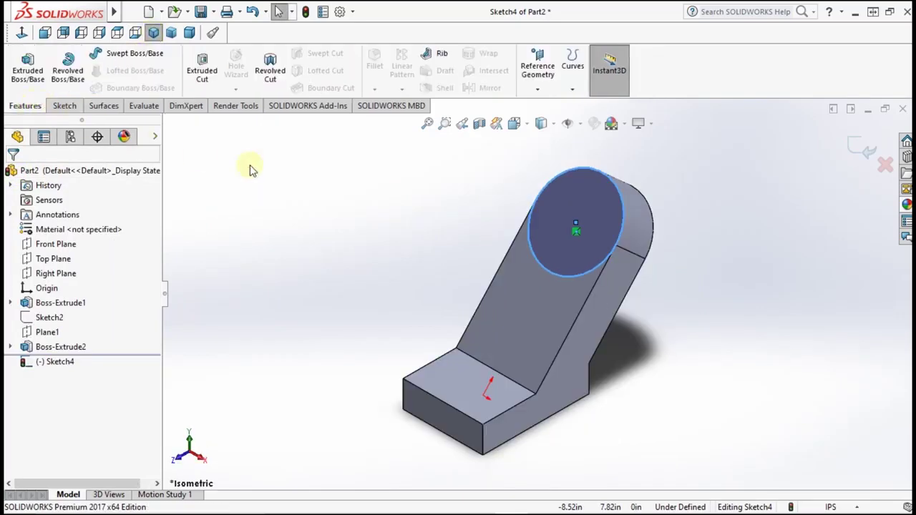
left_click(885, 169)
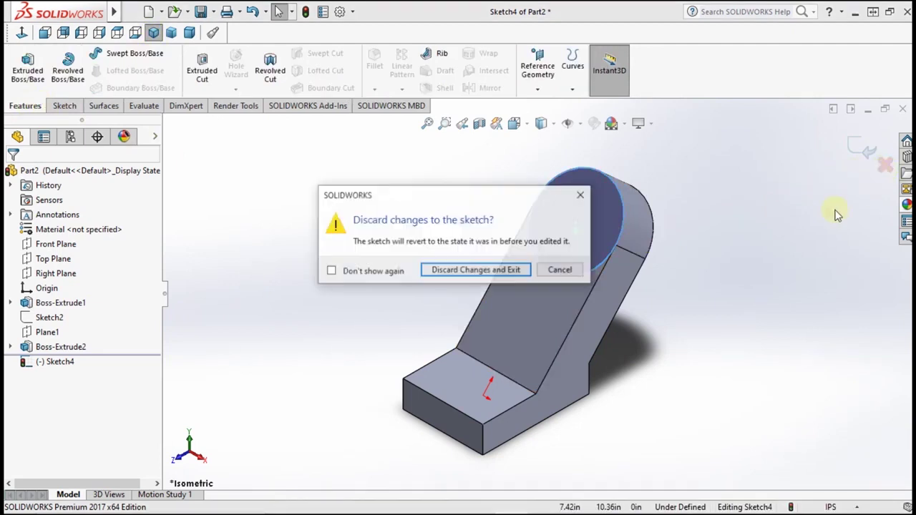
left_click(490, 267)
mouse_move(757, 351)
middle_mouse_down()
mouse_move(642, 354)
mouse_move(569, 247)
middle_mouse_up()
- On the arm's top face, draw a 1.5 in radius circle centred on the arc's centre
left_click(532, 231)
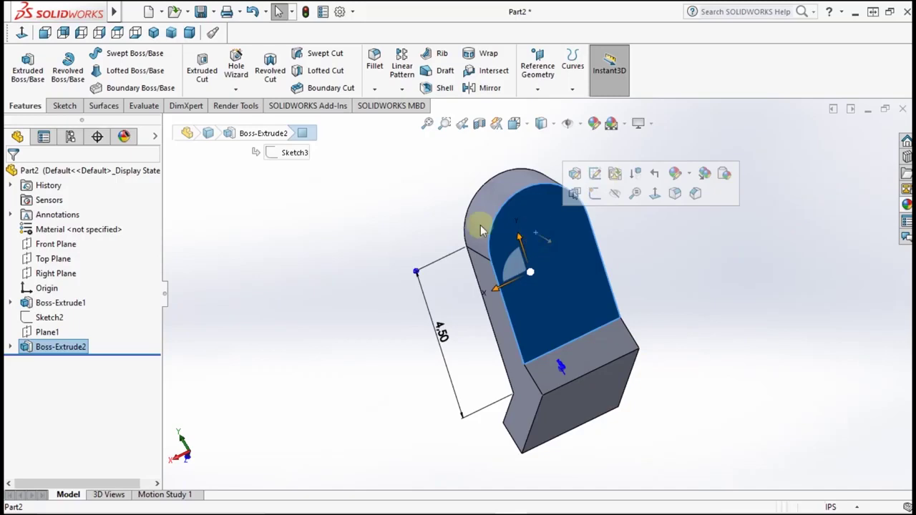
left_click(62, 106)
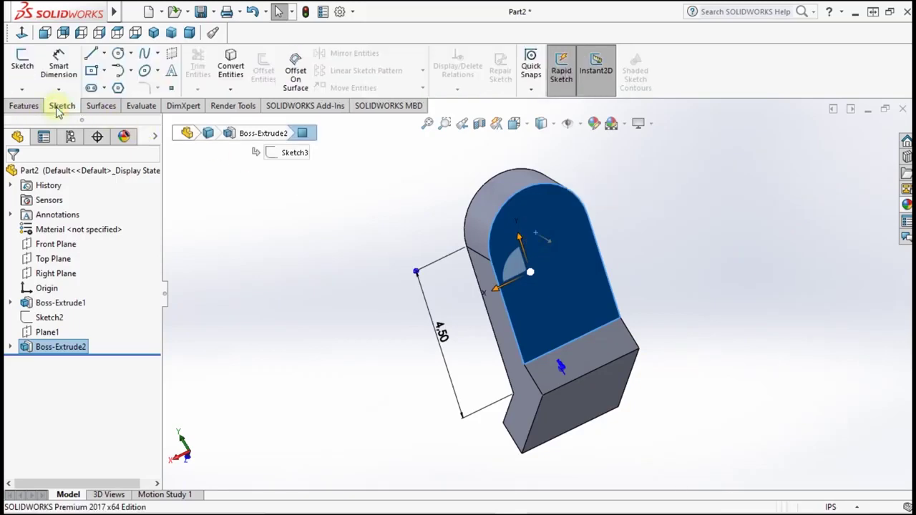
left_click(118, 53)
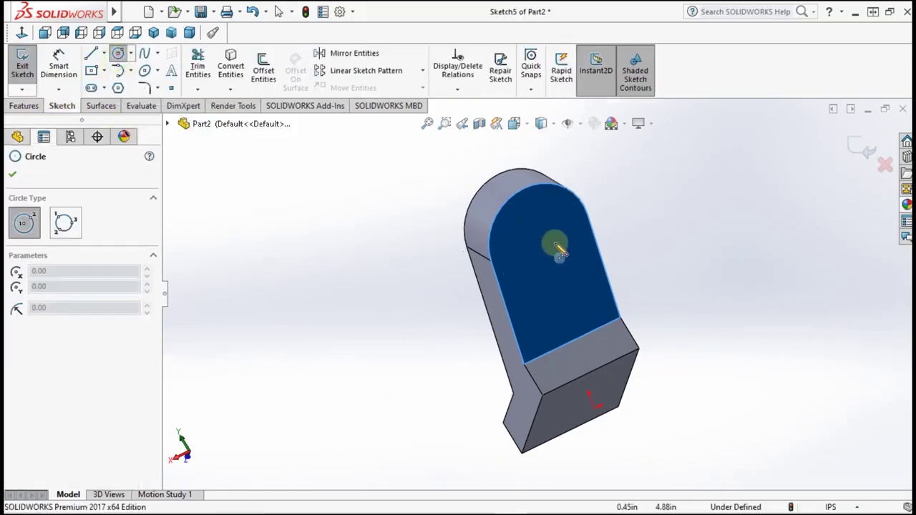
left_click(536, 196)
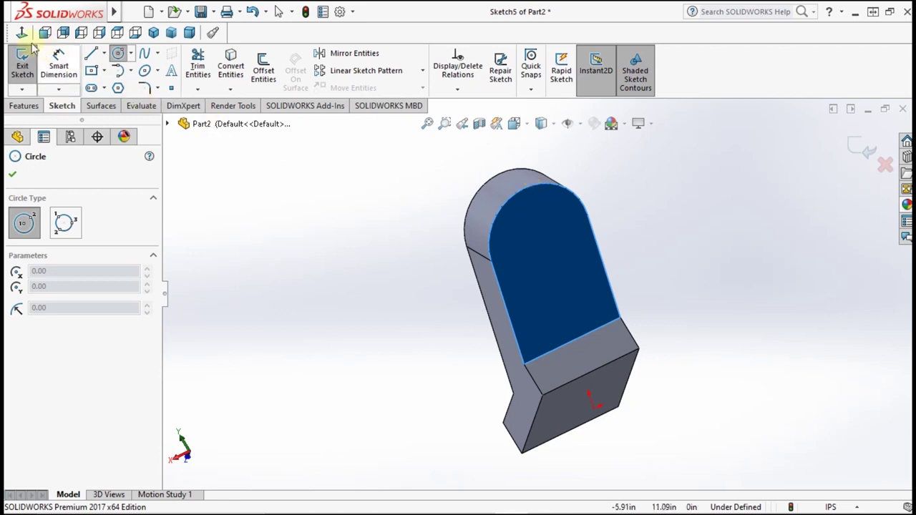
key("ctrl+8")
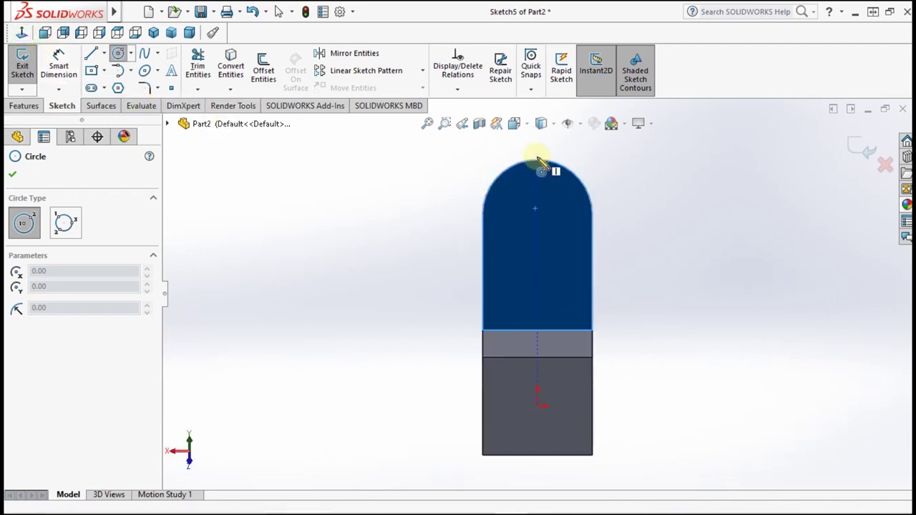
left_click(536, 213)
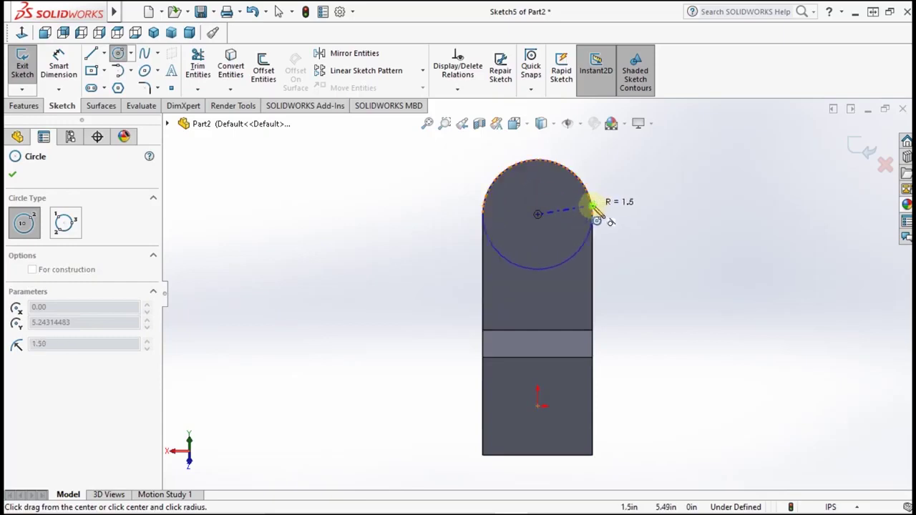
left_click(594, 209)
mouse_move(734, 362)
middle_mouse_down()
mouse_move(811, 366)
mouse_move(825, 377)
middle_mouse_up()
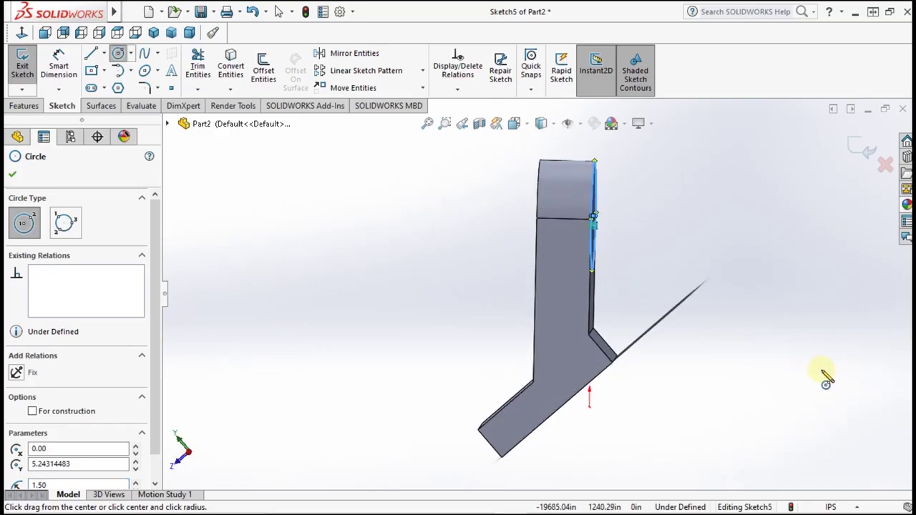
left_click(12, 174)
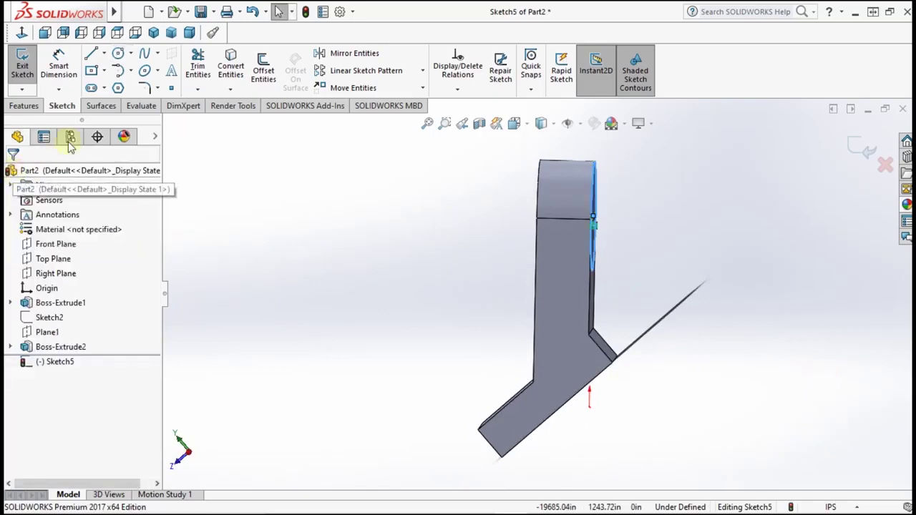
left_click(153, 33)
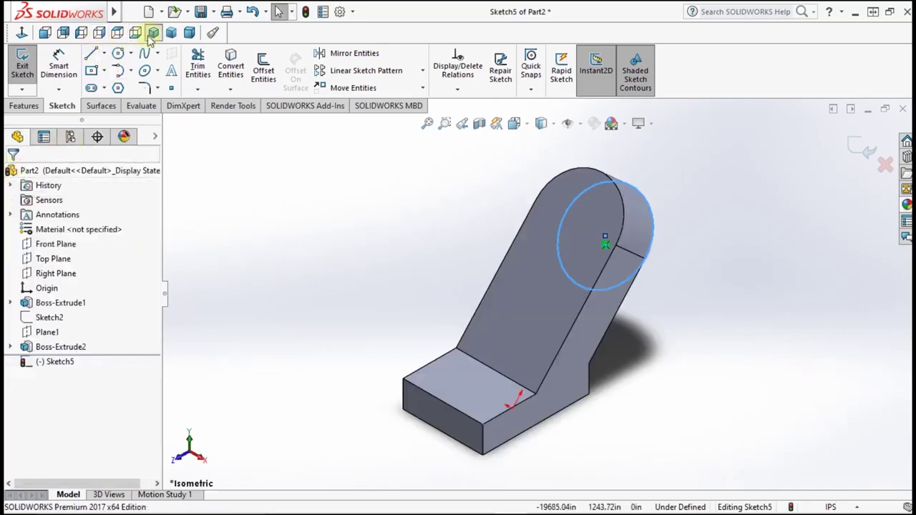
left_click(38, 109)
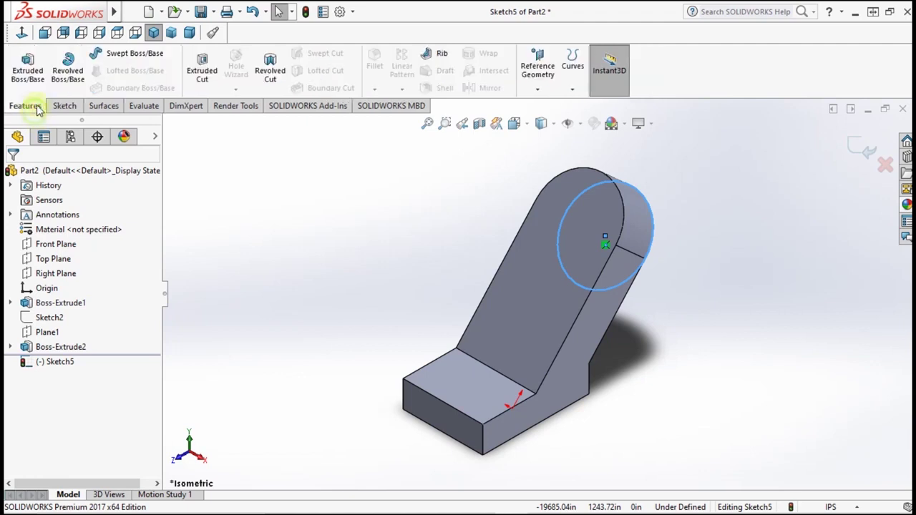
- Extrude the circle 3 in, direction reversed, into a cylindrical boss on the arm end
left_click(33, 70)
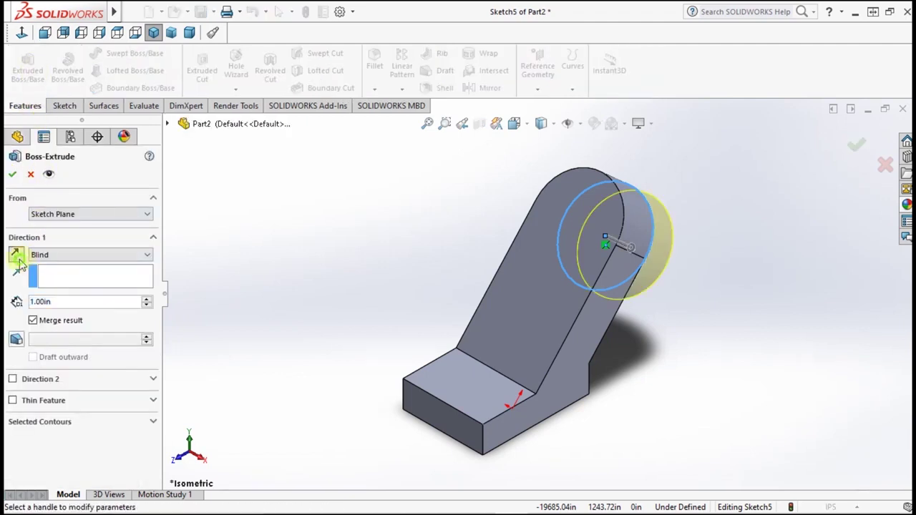
left_click(17, 259)
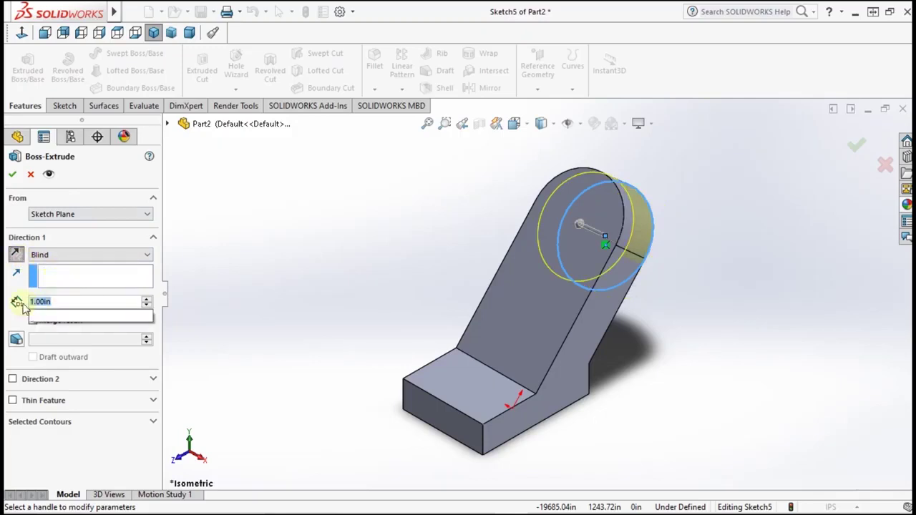
type("3")
key("Return")
left_click(858, 148)
left_click(859, 148)
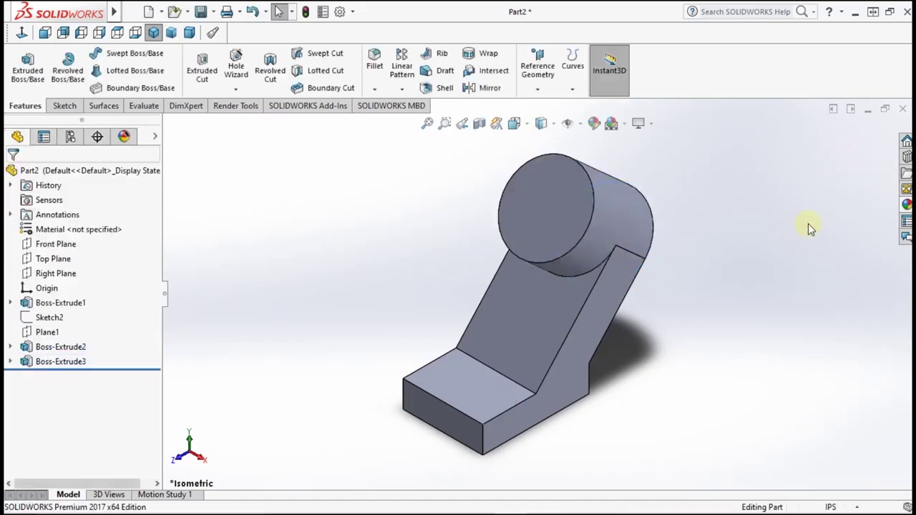
mouse_move(745, 304)
middle_mouse_down()
mouse_move(824, 293)
mouse_move(695, 302)
mouse_move(723, 284)
mouse_move(693, 289)
mouse_move(708, 288)
mouse_move(708, 297)
middle_mouse_up()
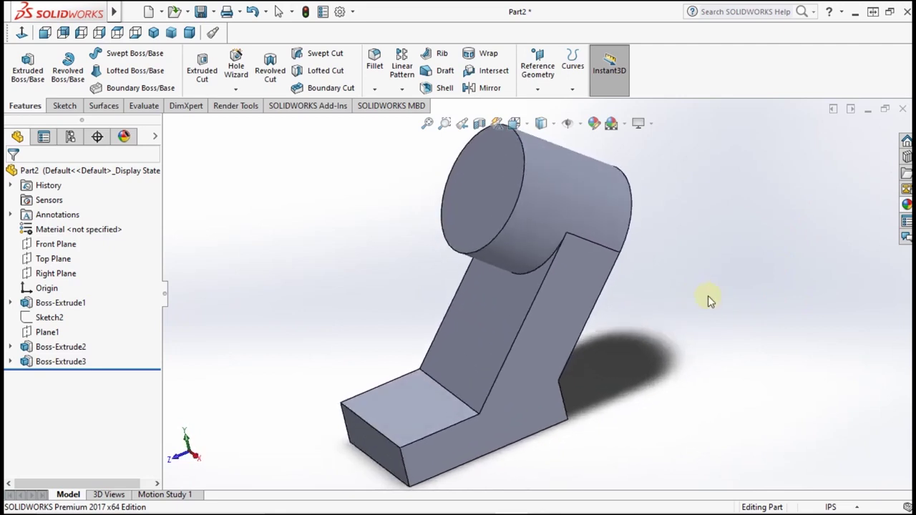
scroll(715, 327, "up", 1)
middle_click_drag(644, 333, 660, 335)
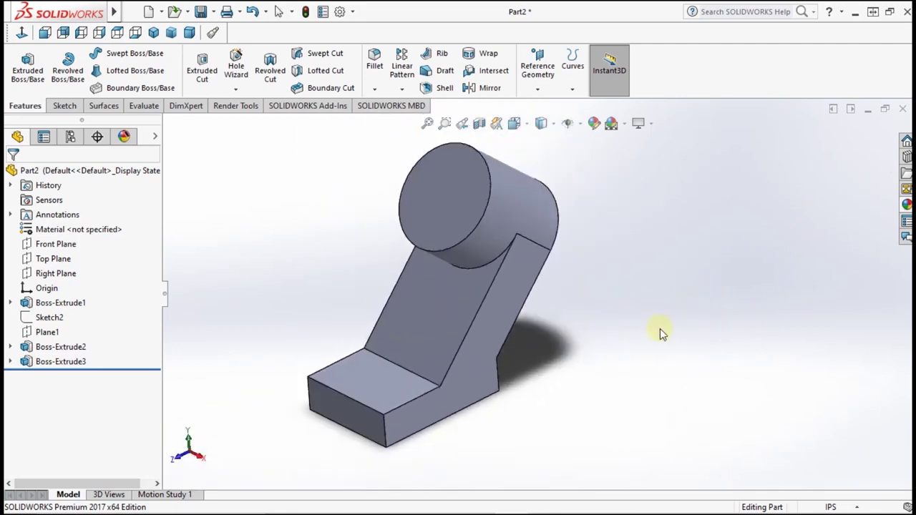
left_click(155, 34)
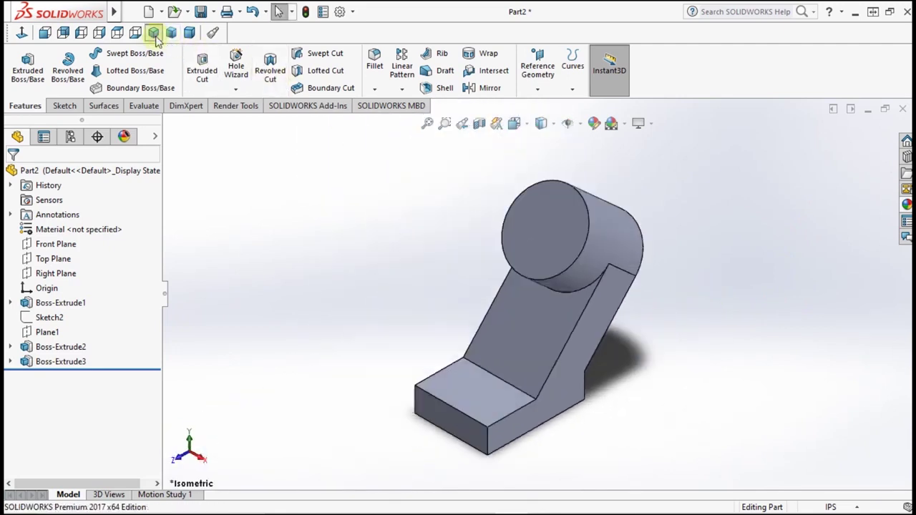
- Sketch a circle at the centre of the boss's round end face
left_click(547, 224)
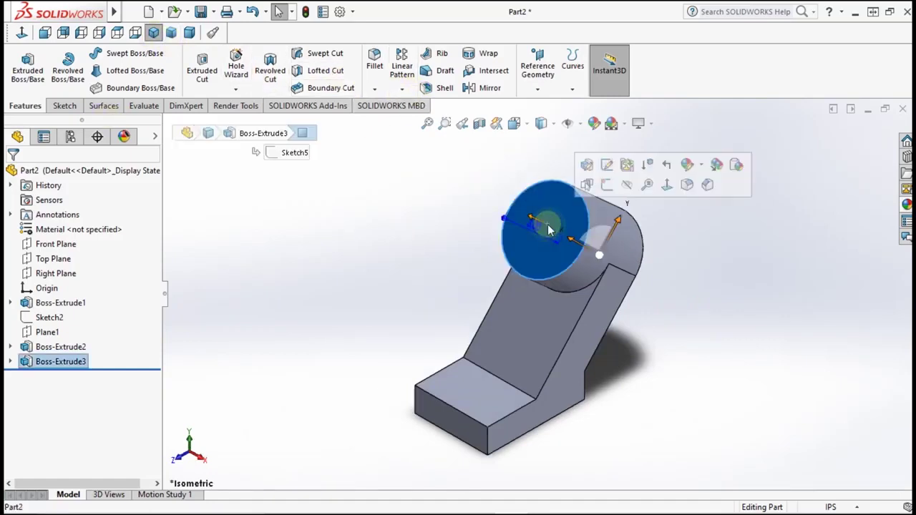
left_click(64, 107)
left_click(118, 55)
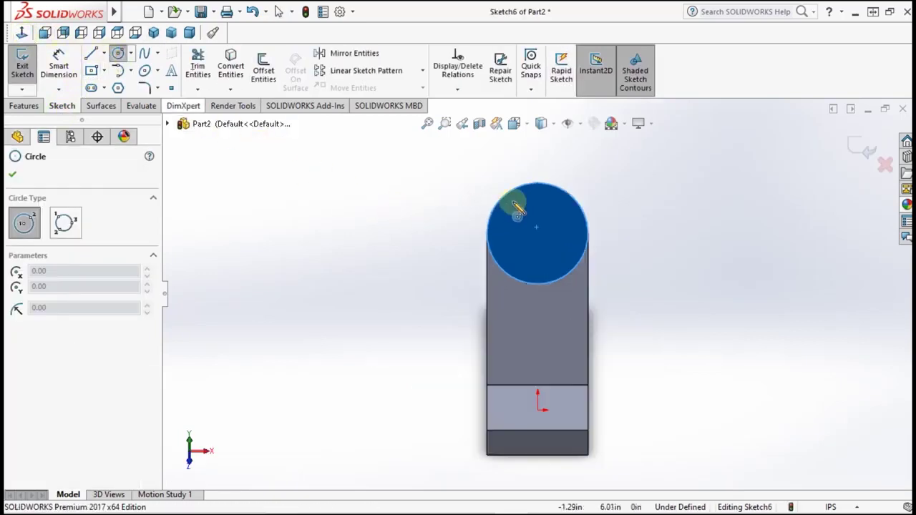
left_click(538, 187)
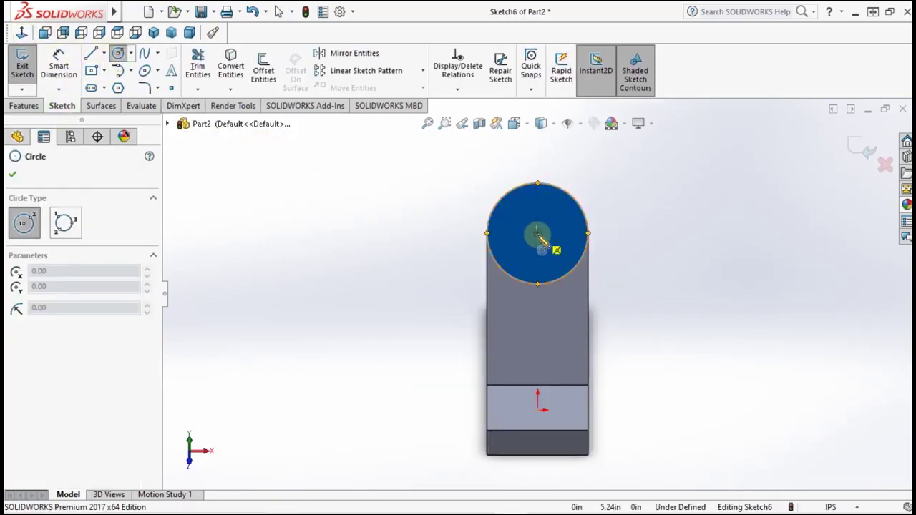
left_click(538, 234)
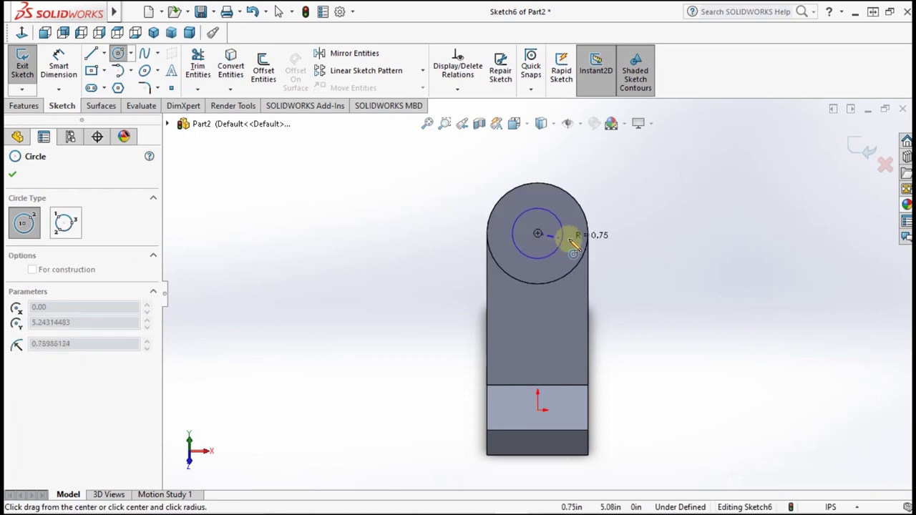
left_click(570, 236)
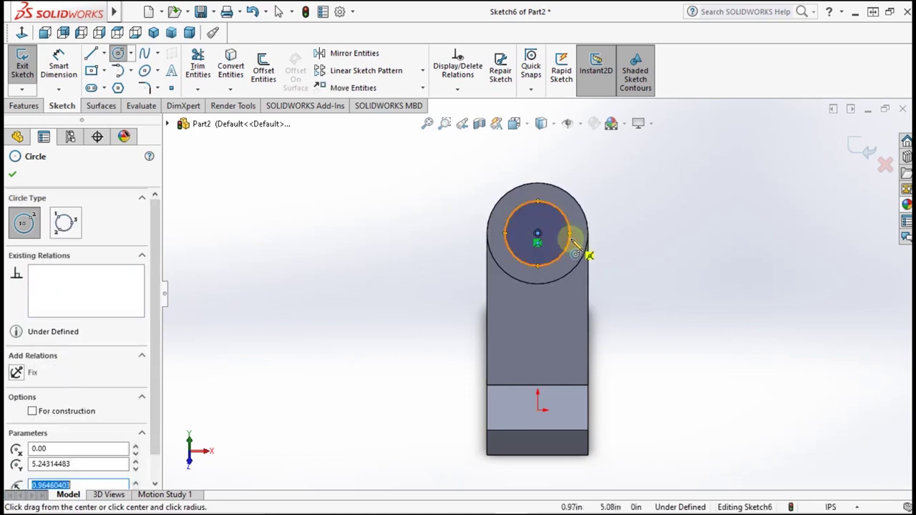
left_click(12, 175)
- Dimension the hole circle to a 2.25 in diameter
left_click(58, 63)
left_click(558, 208)
left_click(681, 196)
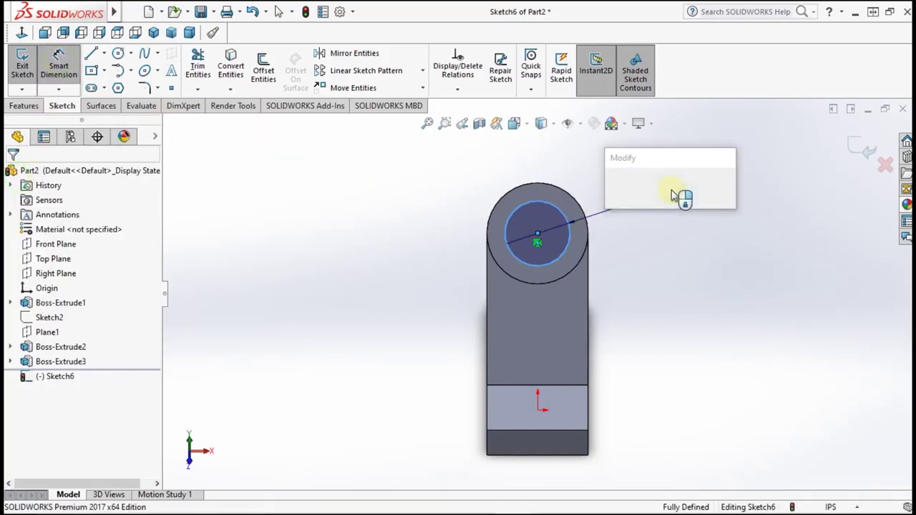
type("2.")
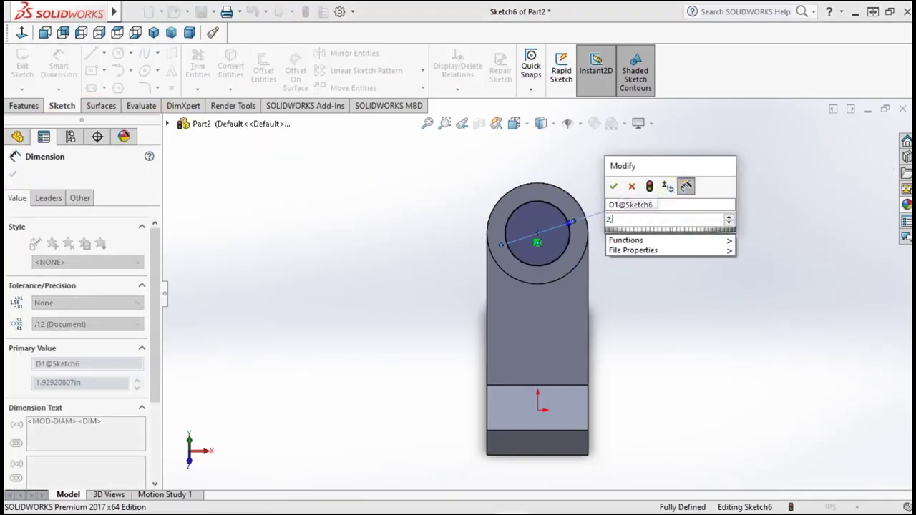
type("25")
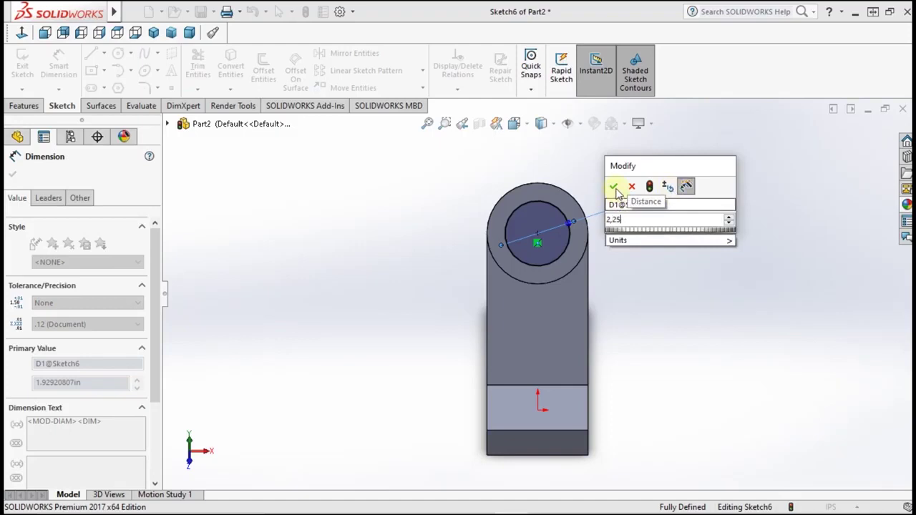
left_click(614, 188)
middle_click_drag(684, 278, 538, 267)
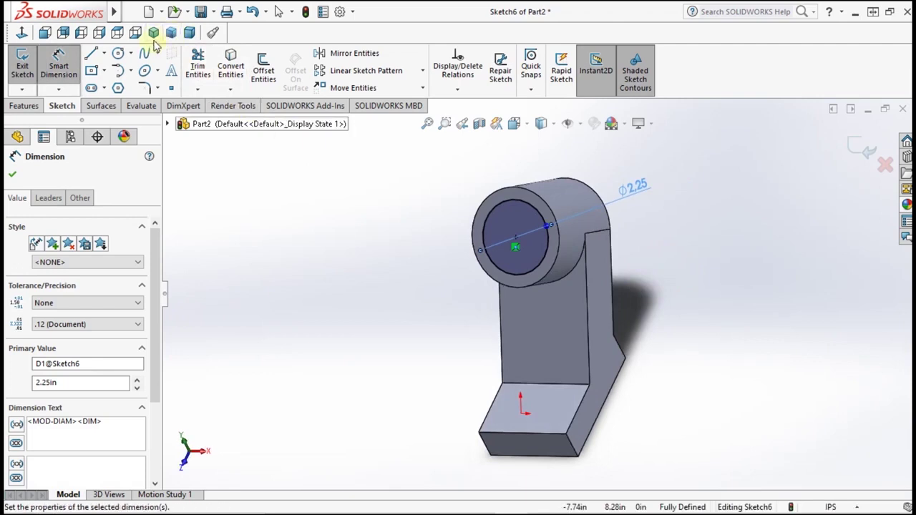
left_click(154, 40)
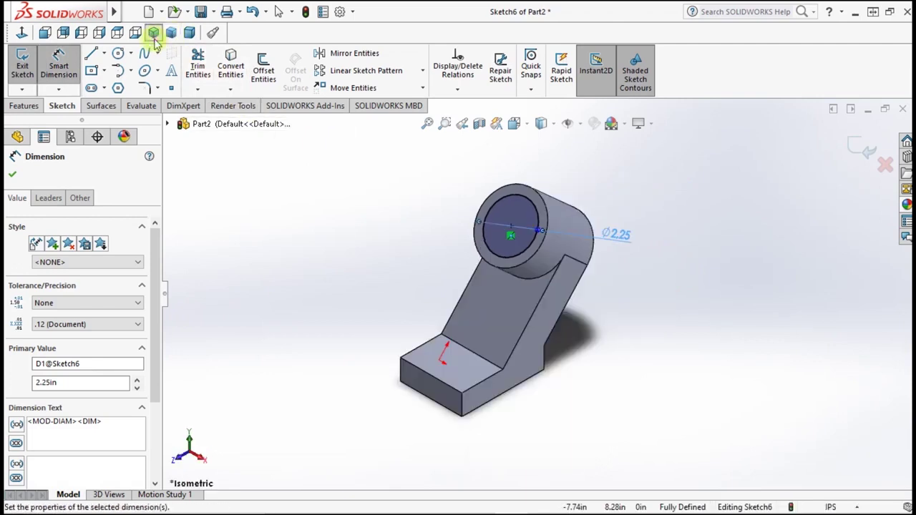
left_click(12, 176)
left_click(27, 107)
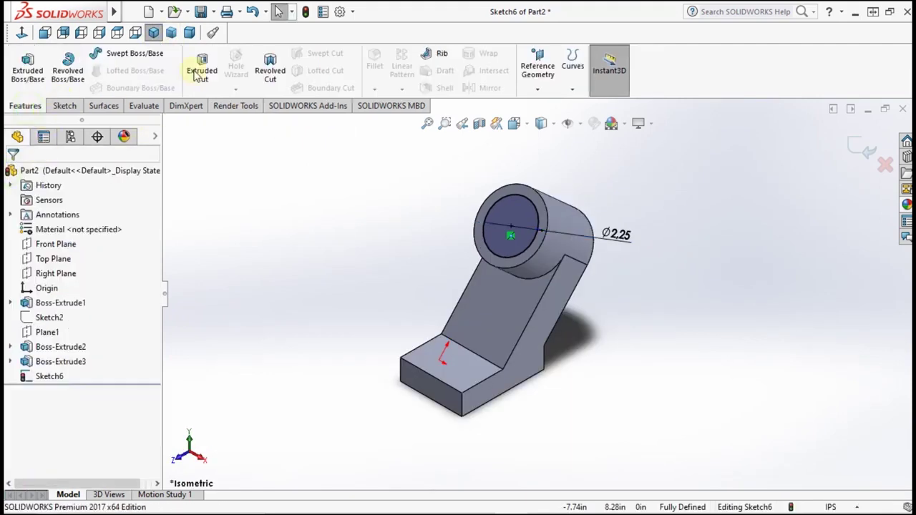
- Cut-extrude the Ø2.25 circle Through All, boring a hole through the boss
left_click(202, 72)
left_click(103, 259)
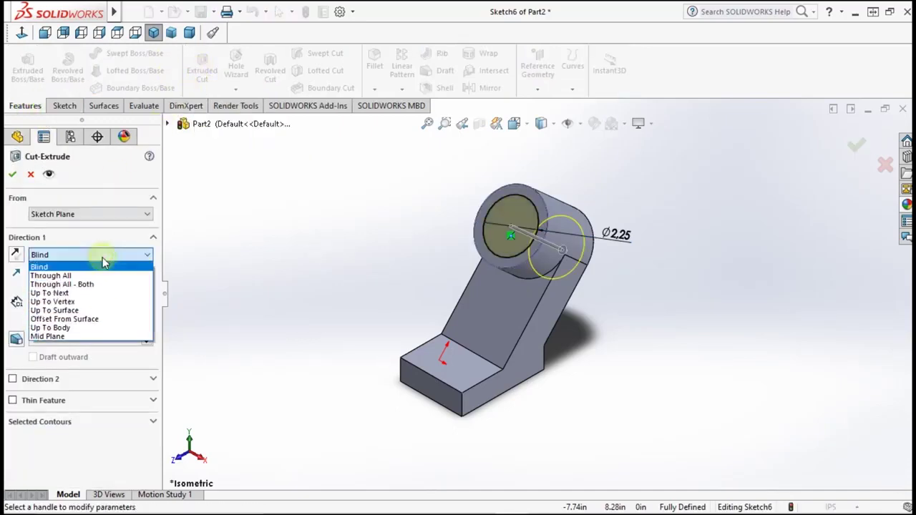
left_click(100, 275)
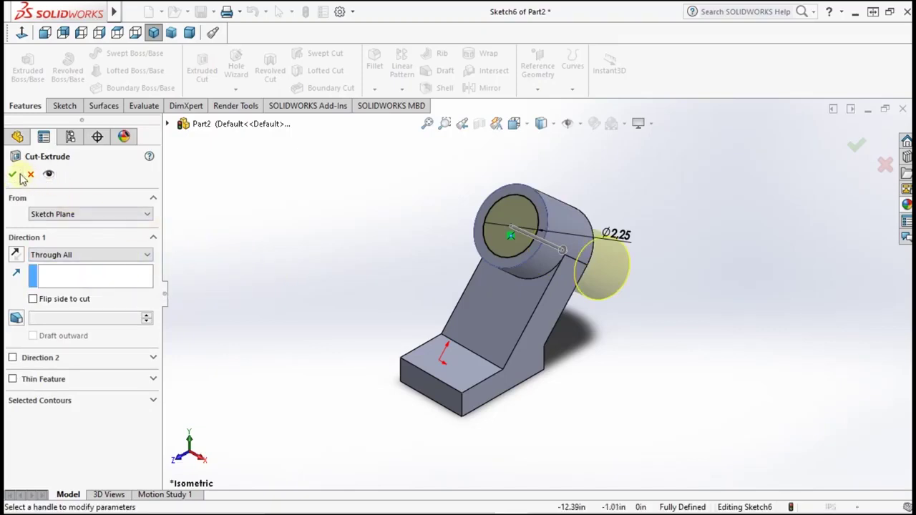
middle_click_drag(309, 252, 286, 249)
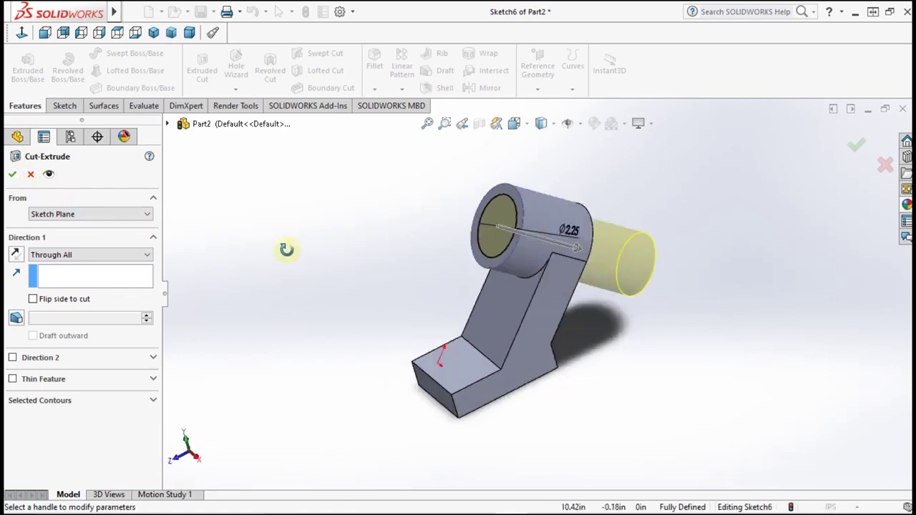
left_click(12, 176)
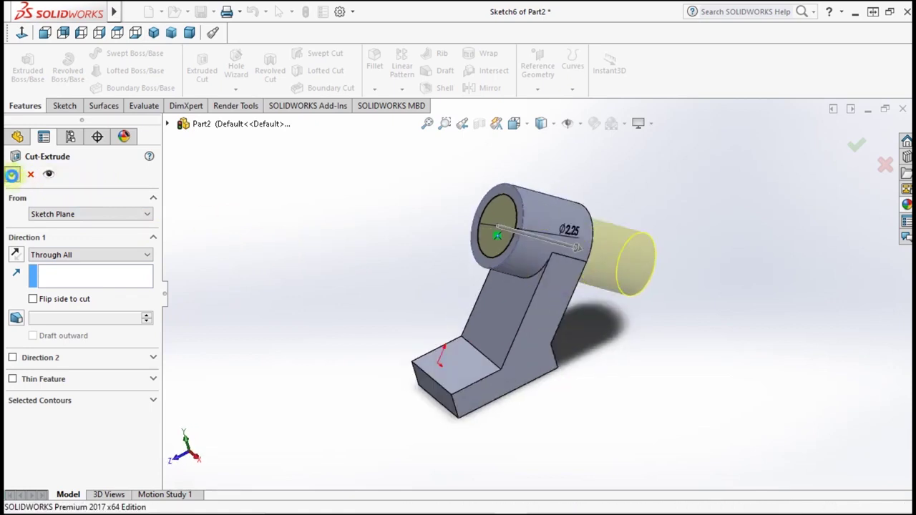
left_click(249, 226)
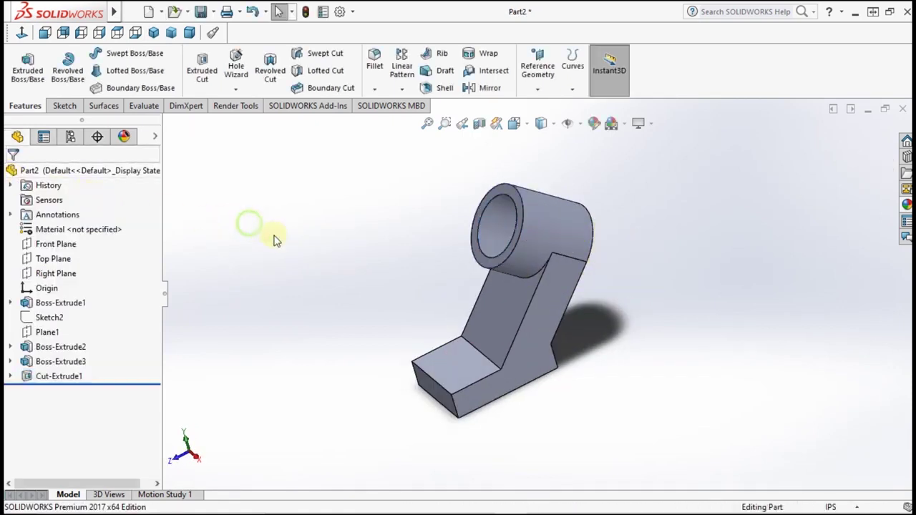
mouse_move(292, 244)
middle_mouse_down()
mouse_move(329, 260)
mouse_move(361, 257)
mouse_move(327, 256)
mouse_move(336, 264)
mouse_move(321, 274)
mouse_move(308, 266)
mouse_move(320, 252)
middle_mouse_up()
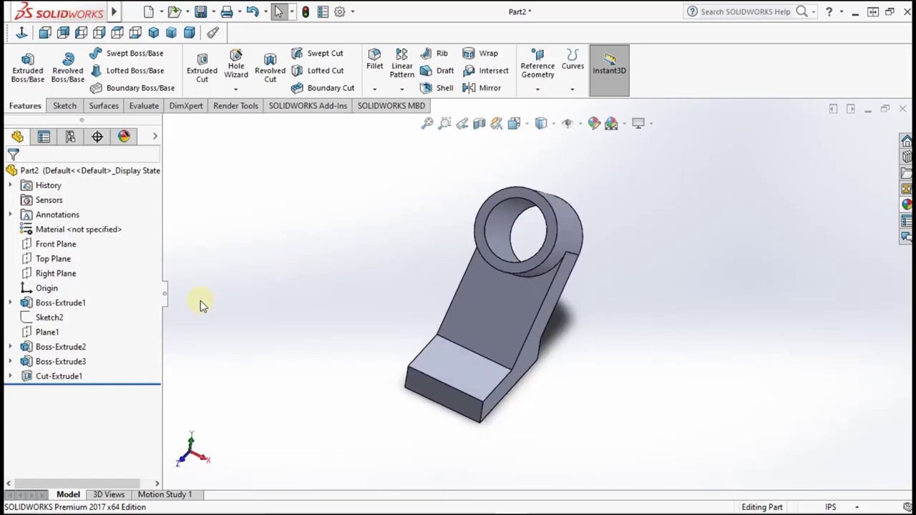
left_click(153, 33)
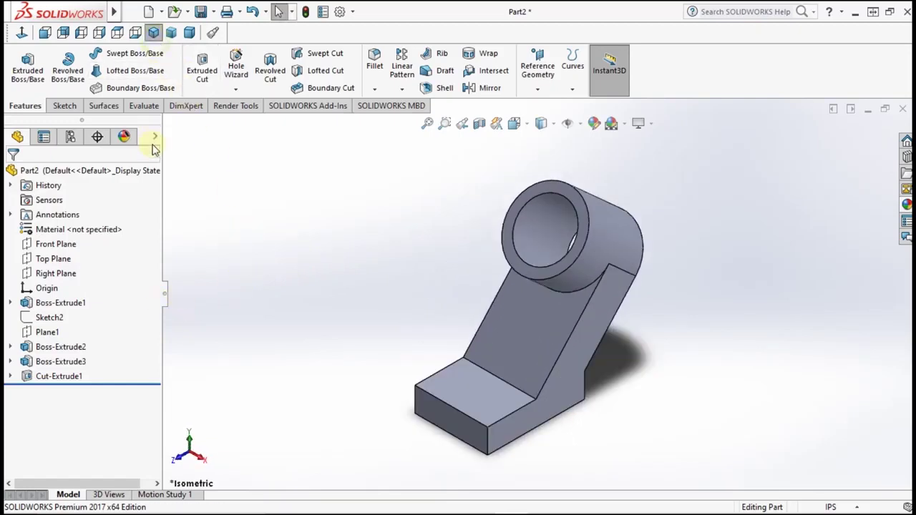
- Start a sketch on the Right Plane and draw a line along the arm's sloped edge
left_click(64, 274)
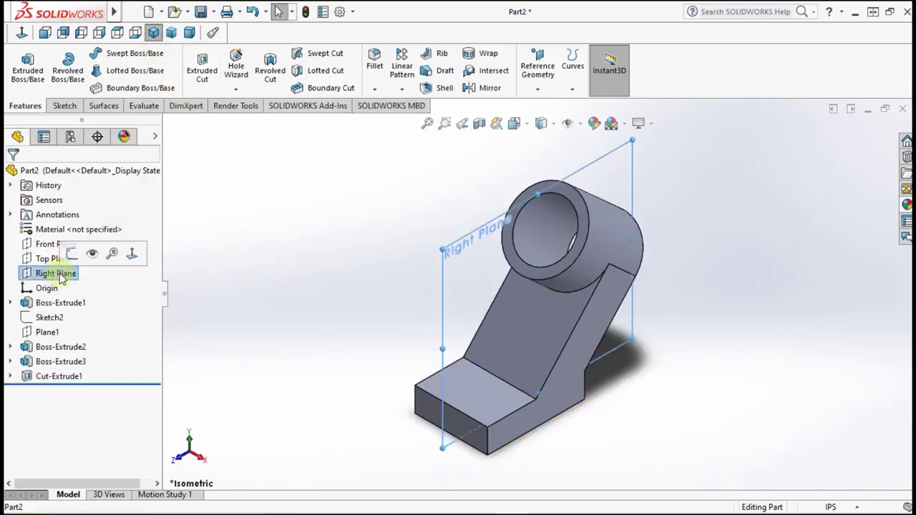
left_click(65, 105)
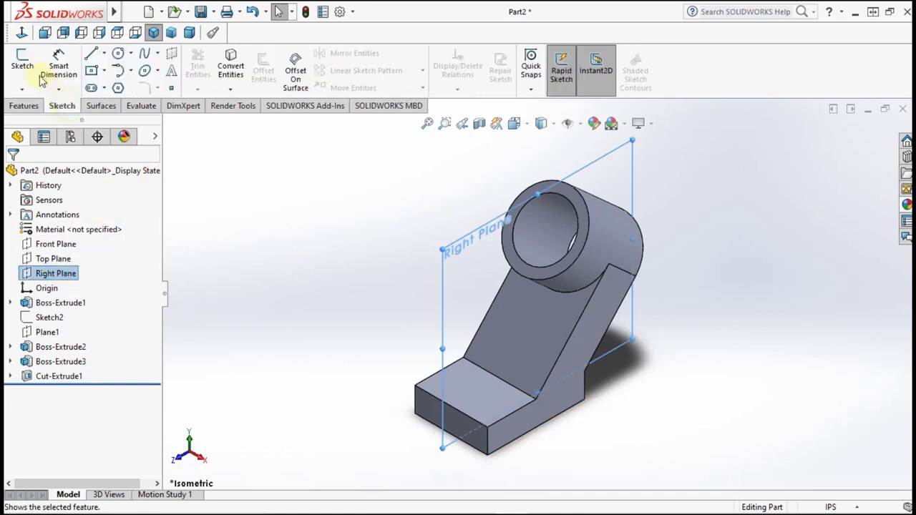
left_click(22, 63)
left_click(21, 33)
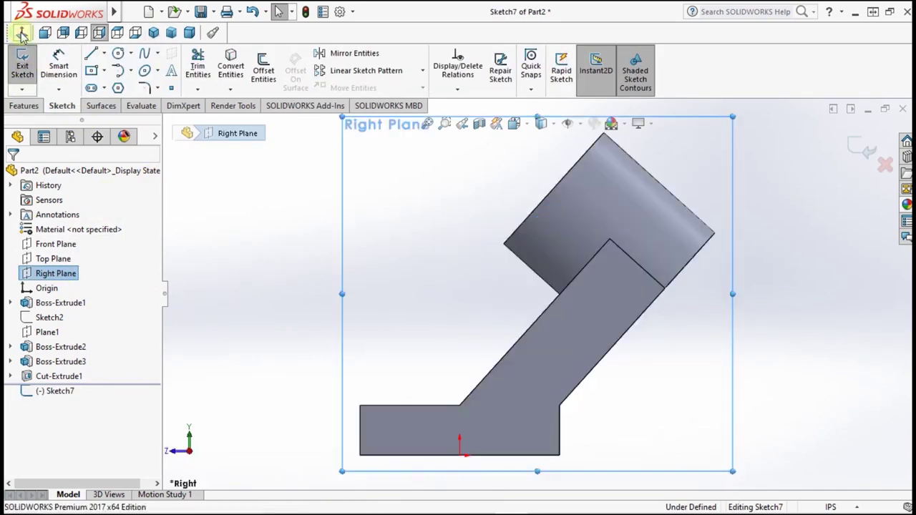
left_click(91, 54)
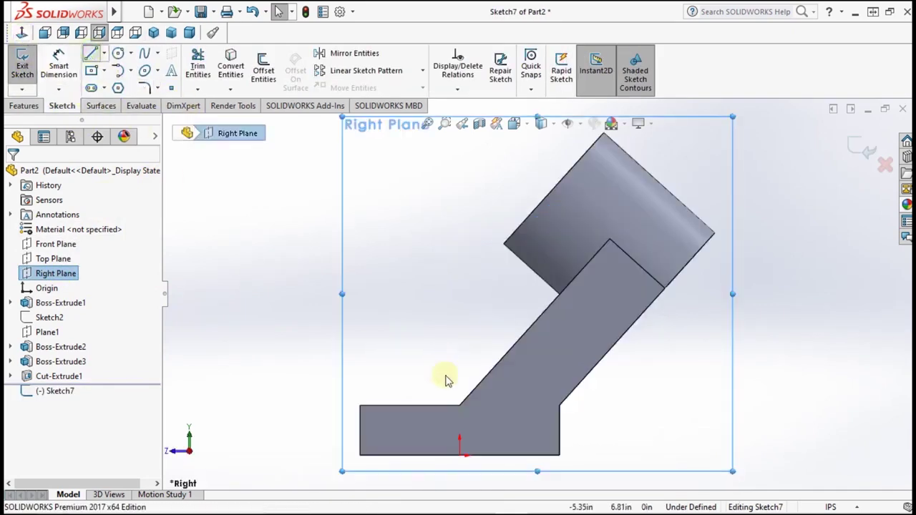
left_click(460, 406)
left_click(609, 239)
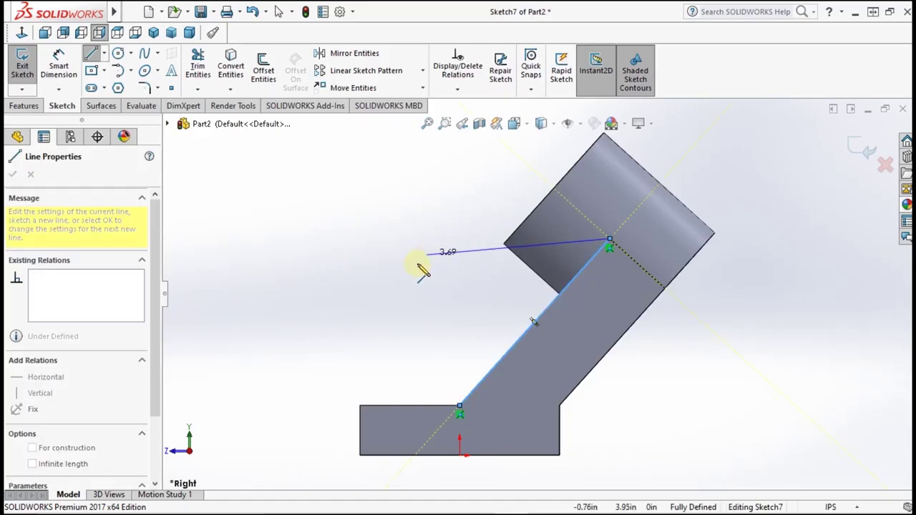
key("Escape")
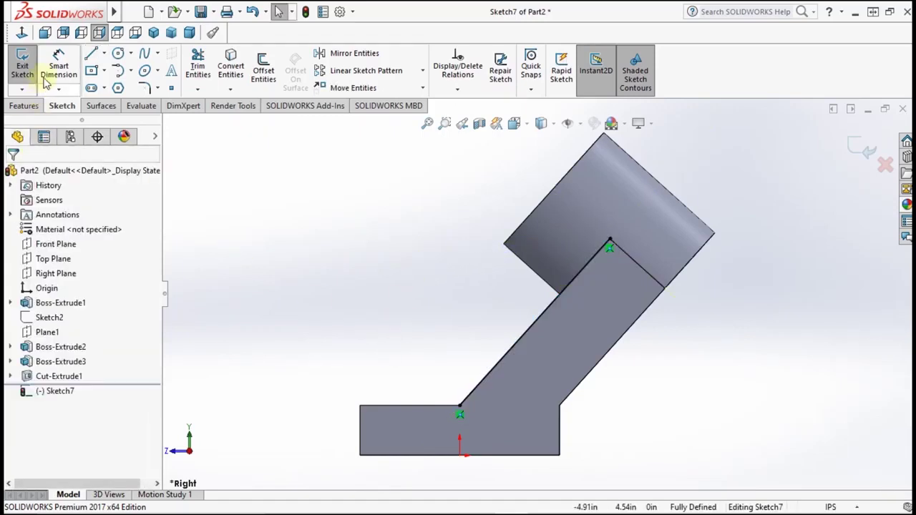
- Draw a short line up and rightward from the base's upper-left corner
left_click(89, 57)
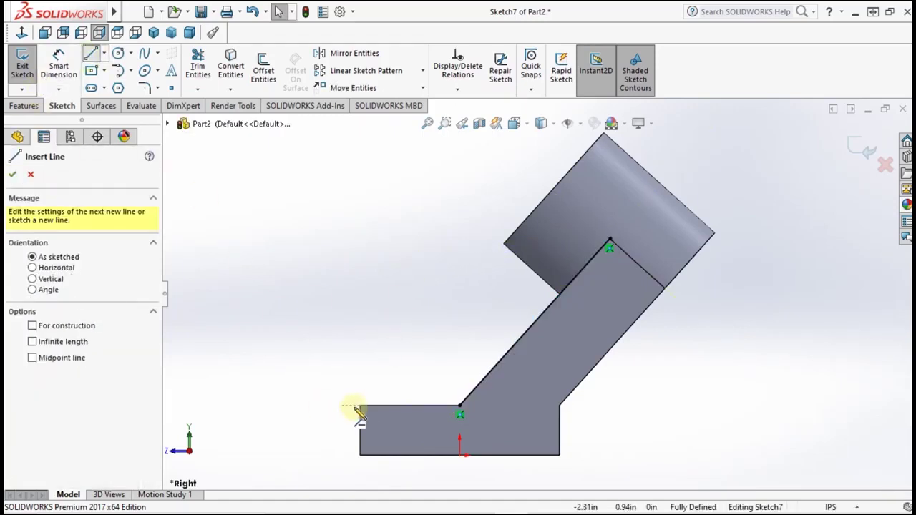
left_click(360, 406)
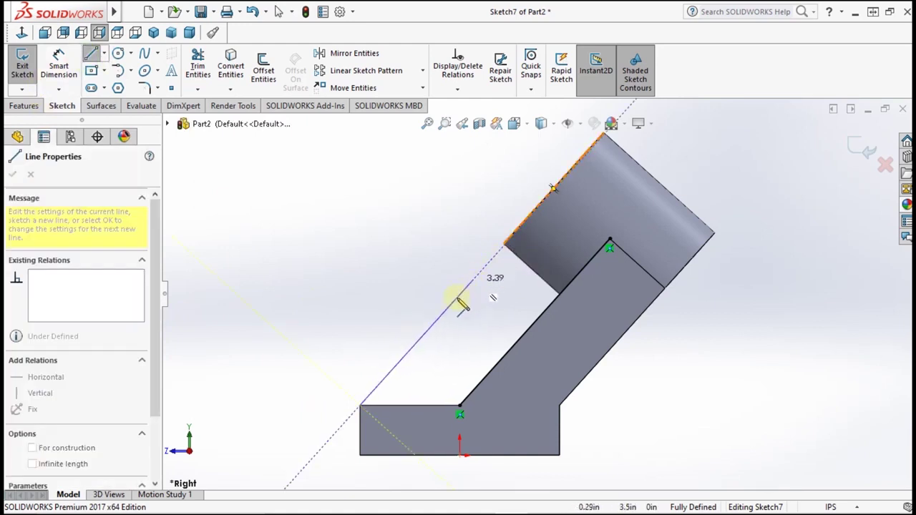
left_click(427, 332)
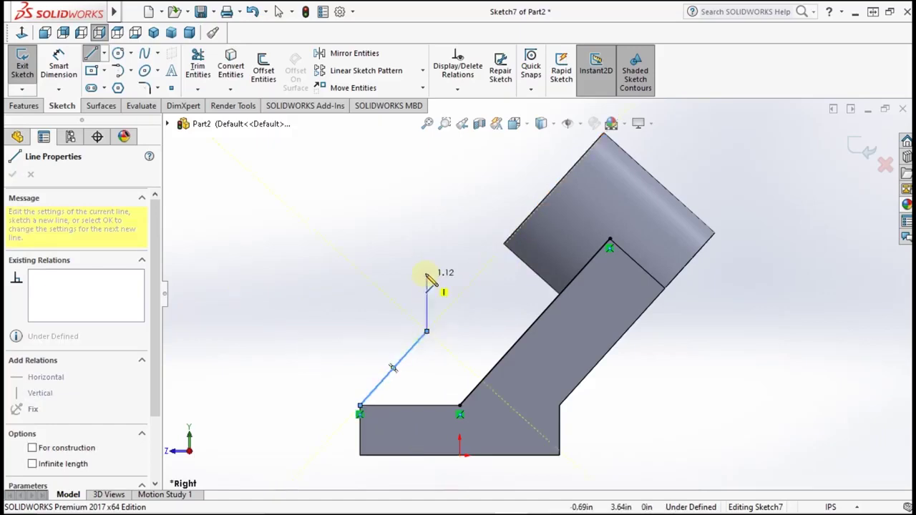
key("Escape")
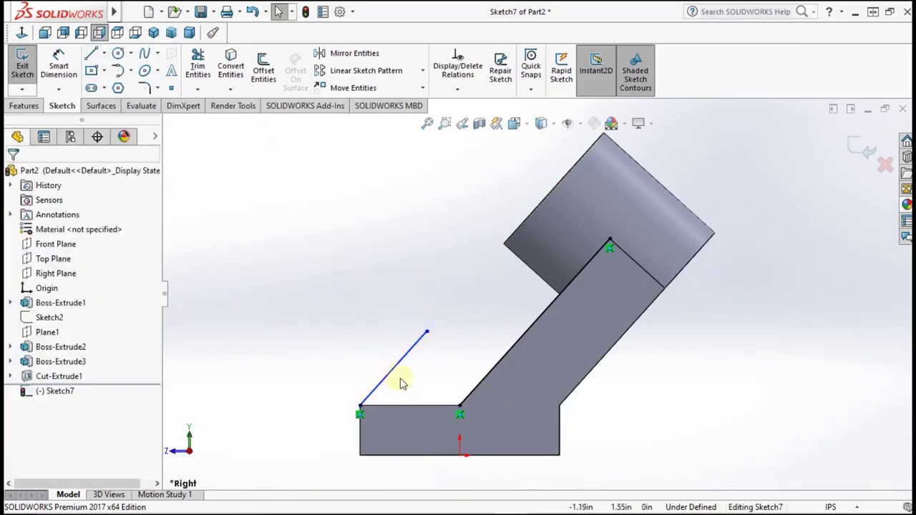
- Make the short line parallel to the sloped arm edge line
left_click(388, 379)
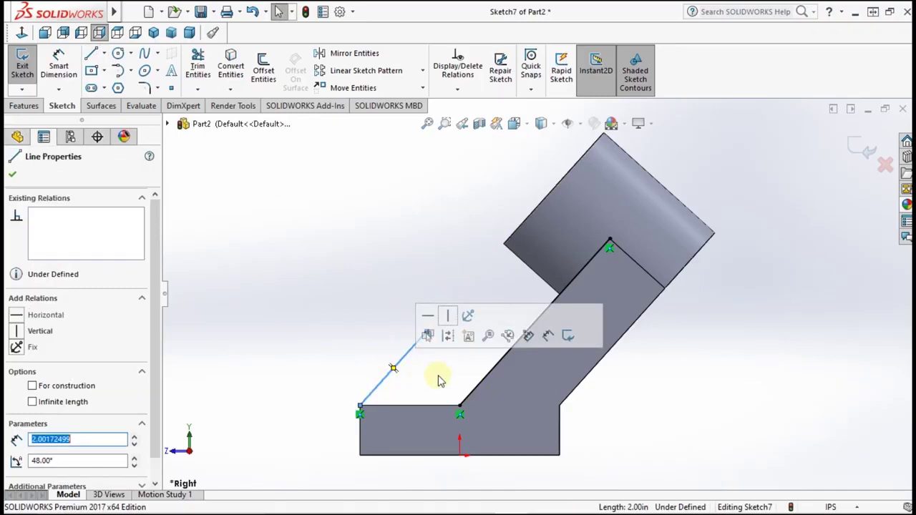
left_click(479, 381, "ctrl")
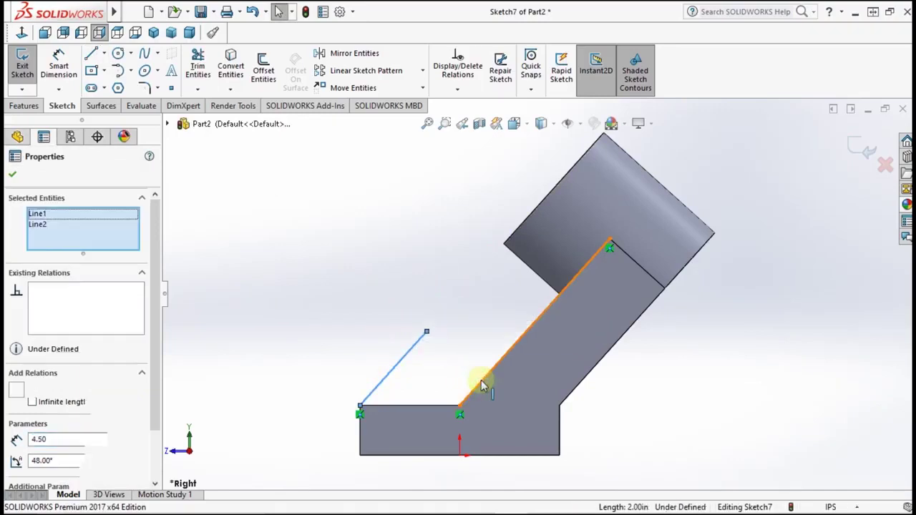
left_click(42, 454)
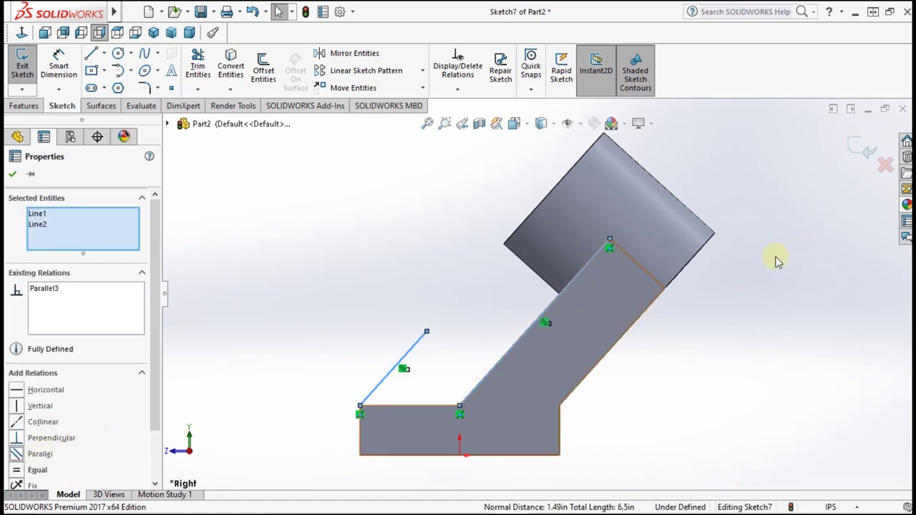
left_click(12, 176)
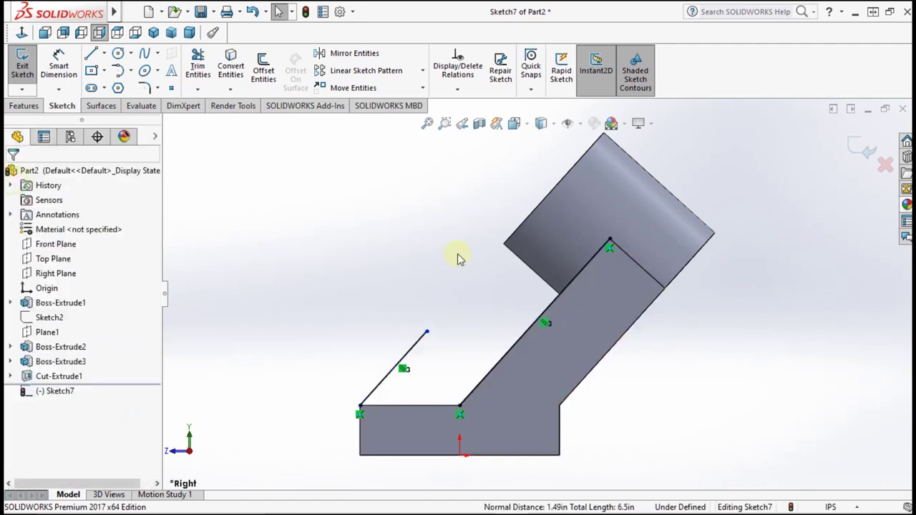
left_click(404, 359)
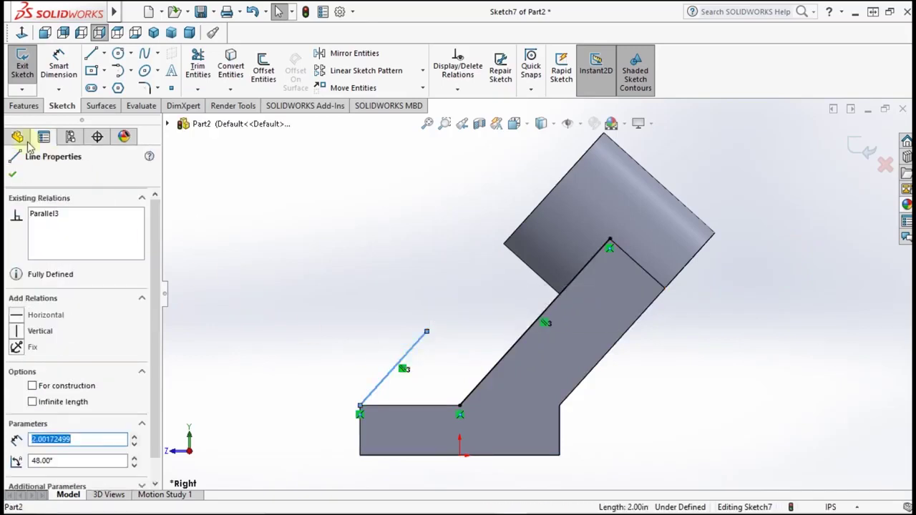
left_click(542, 314)
key("Escape")
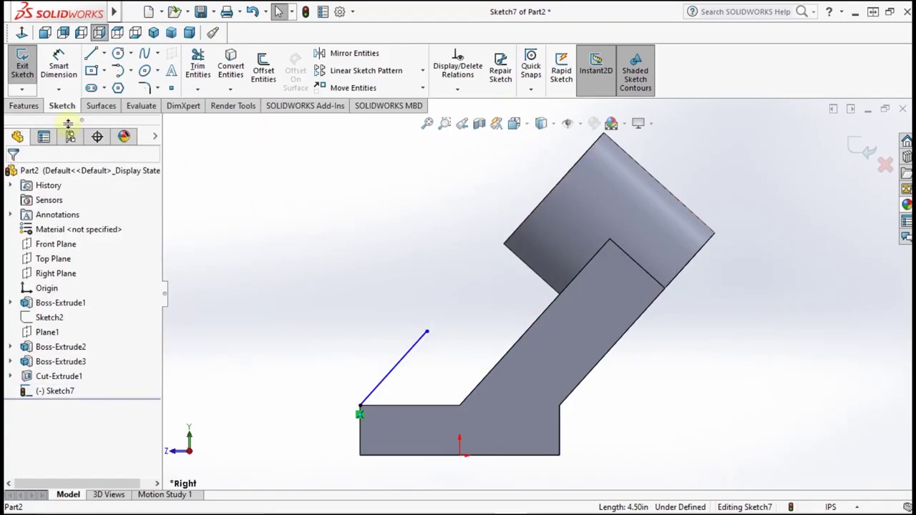
left_click(25, 106)
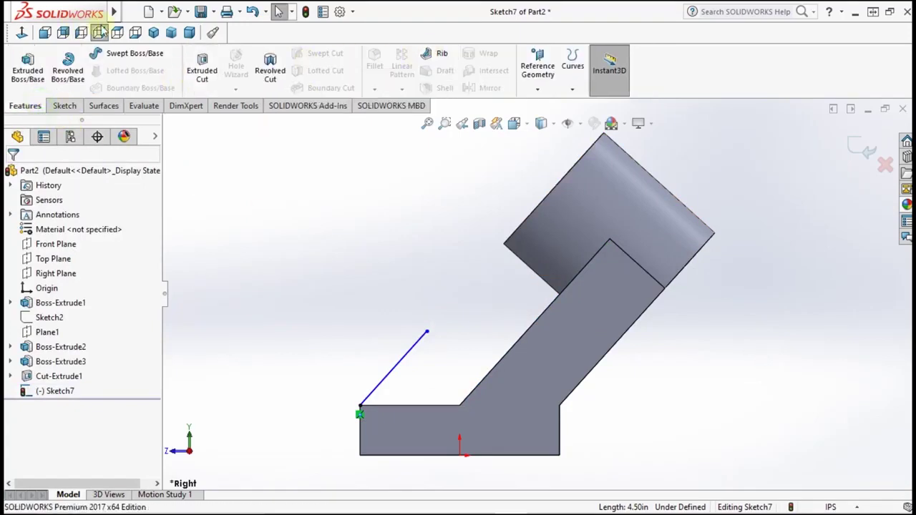
- Create a 1.00 in thick rib from Sketch7, joining the arm to the base
left_click(153, 33)
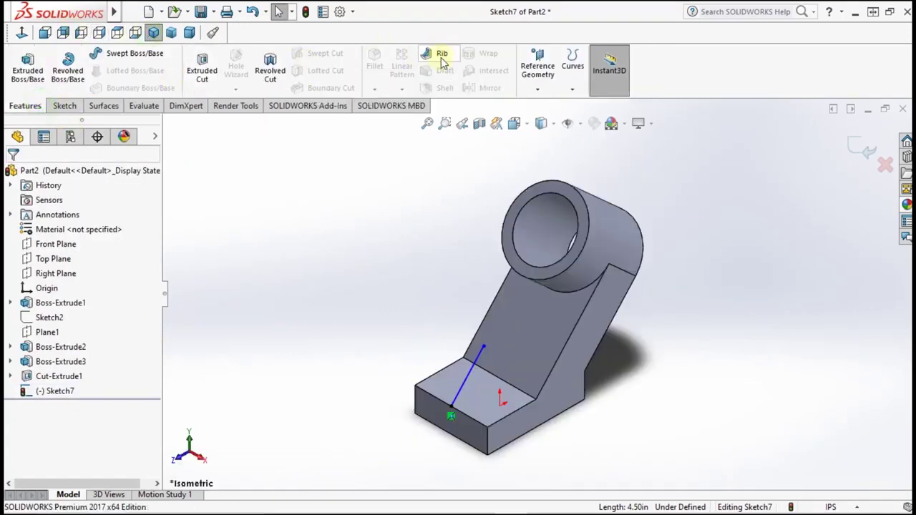
left_click(435, 55)
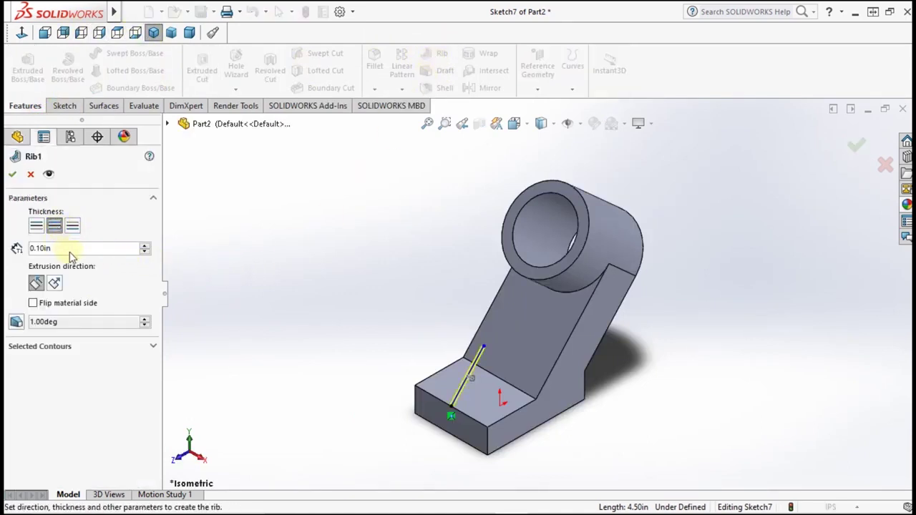
left_click_drag(28, 247, 17, 249)
type("1")
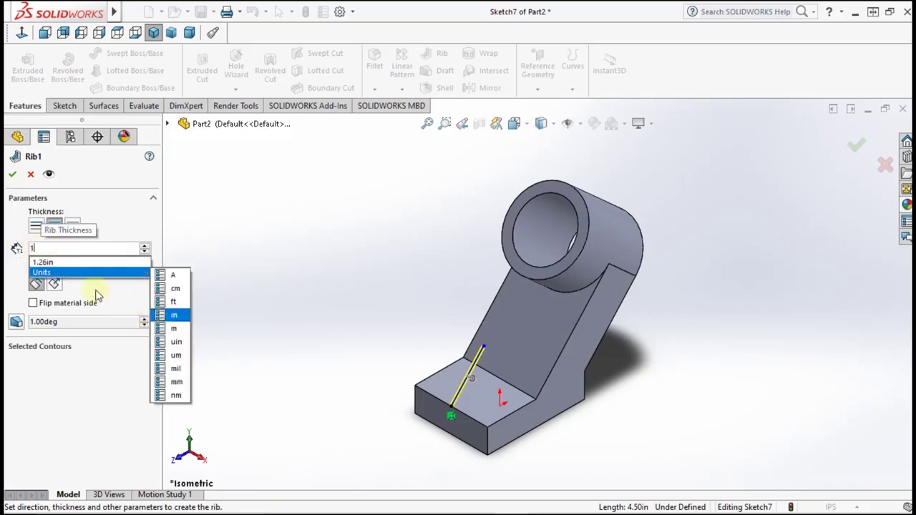
left_click(97, 292)
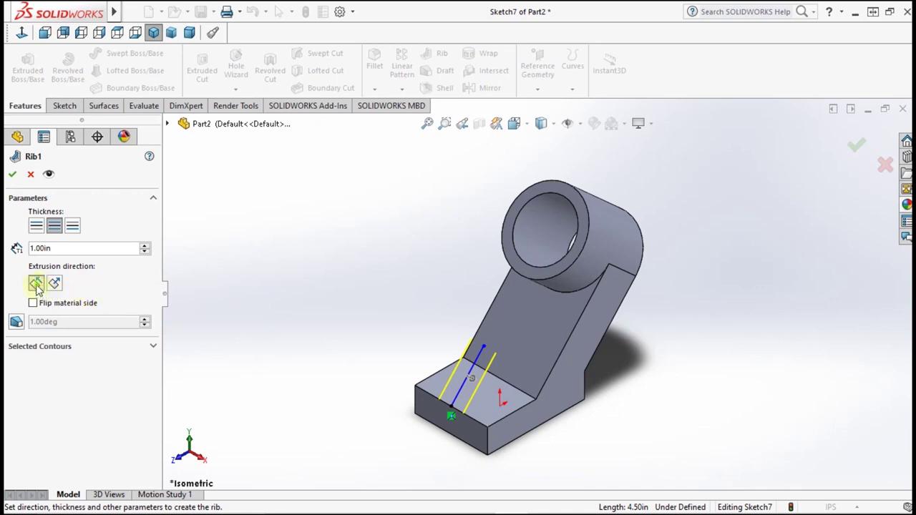
left_click(13, 177)
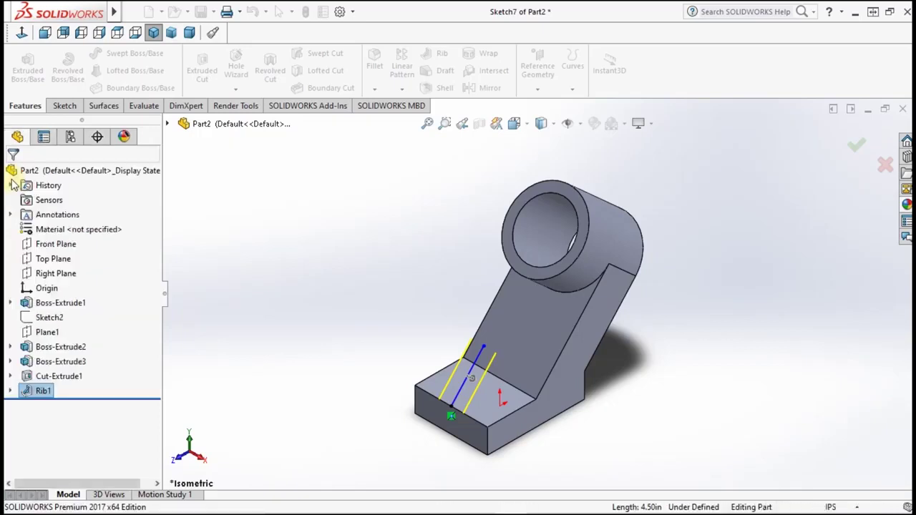
mouse_move(600, 428)
middle_mouse_down()
mouse_move(650, 427)
mouse_move(577, 420)
mouse_move(591, 425)
middle_mouse_up()
left_click(686, 368)
mouse_move(682, 399)
middle_mouse_down()
mouse_move(718, 403)
mouse_move(665, 419)
mouse_move(644, 401)
middle_mouse_up()
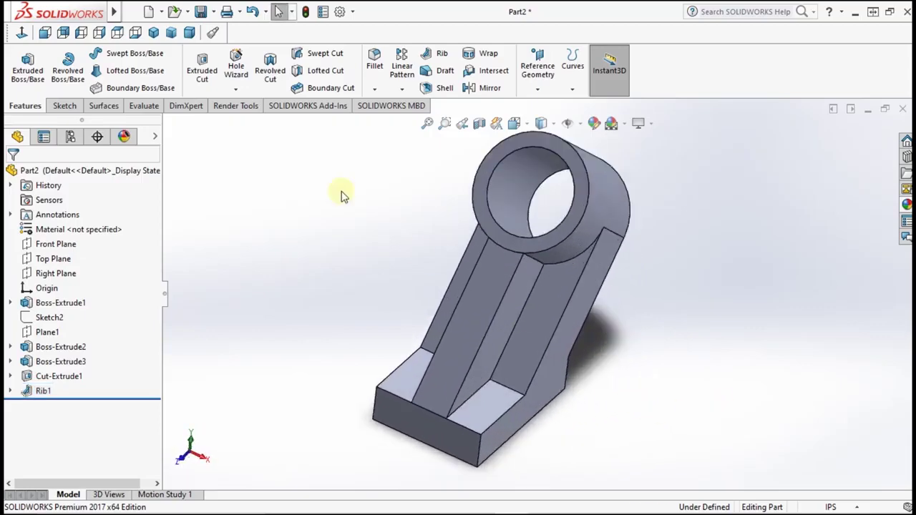